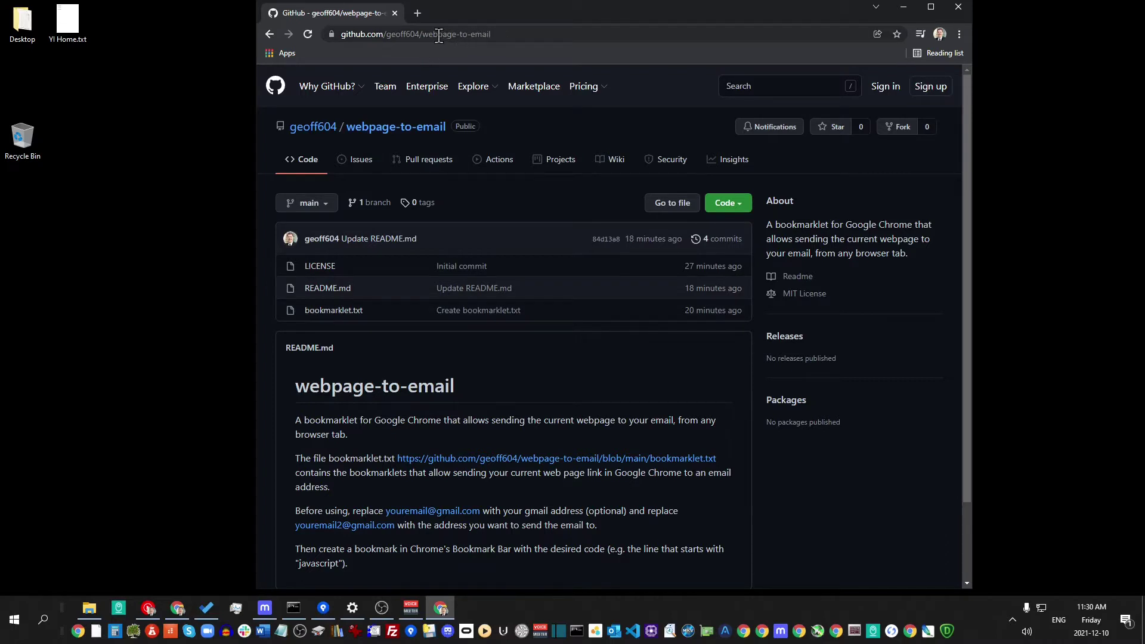
# Open bookmarklet.txt and select the keep-window-open bookmarklet code on line 19
pyautogui.click(346, 310)
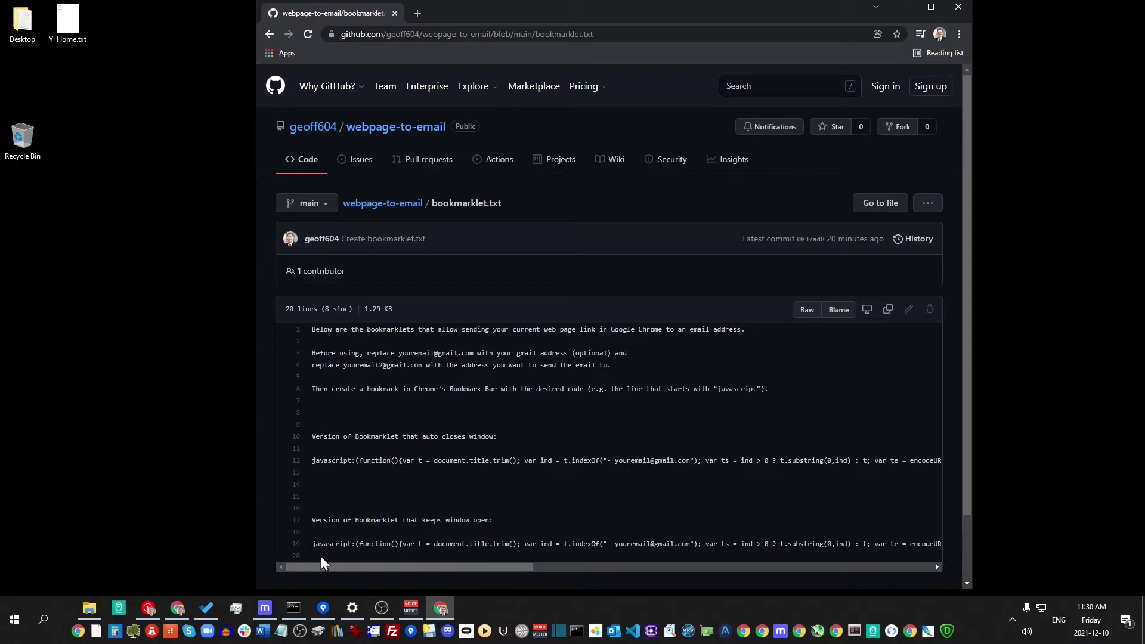
pyautogui.moveTo(310, 546); pyautogui.dragTo(923, 546)
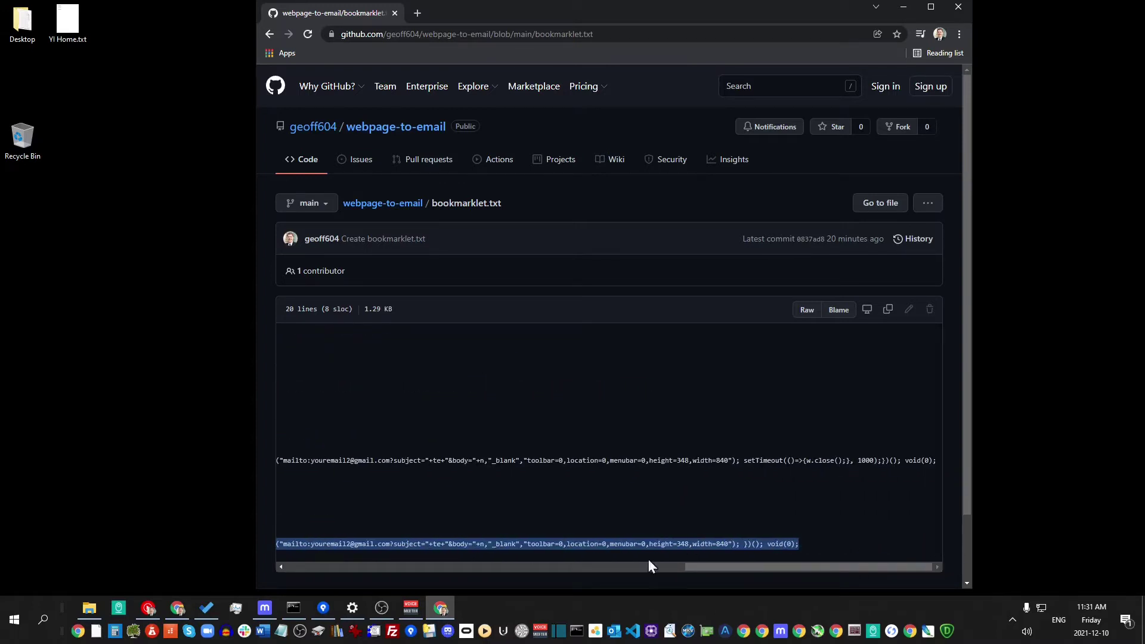
# Paste the copied bookmarklet code into a new Notepad note positioned over Chrome and widened
pyautogui.click(281, 631)
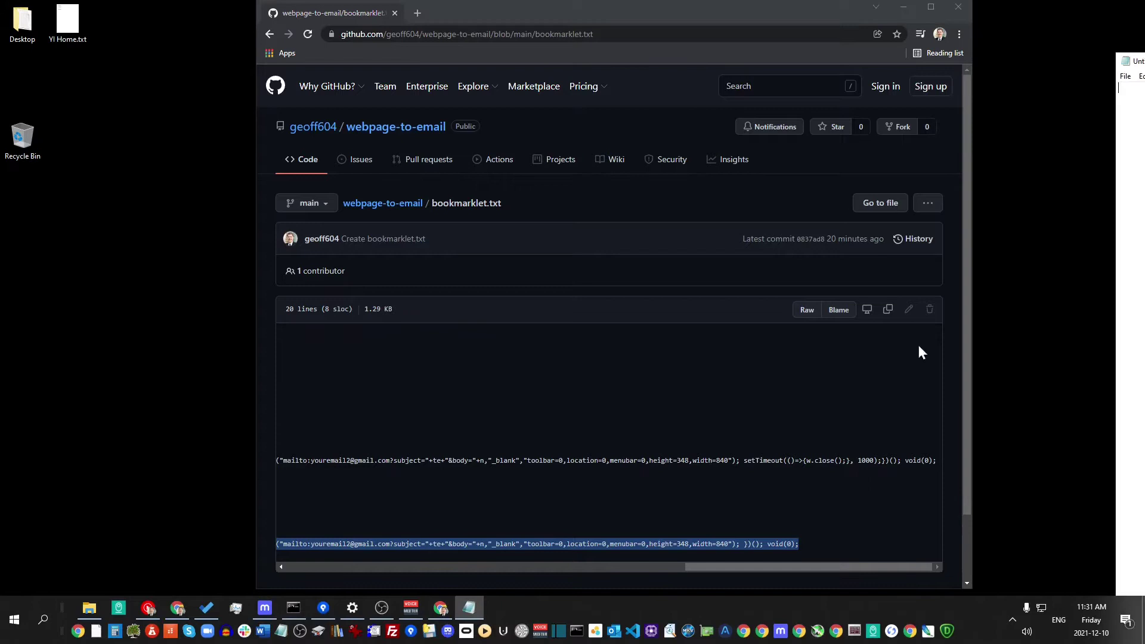
pyautogui.moveTo(1142, 60); pyautogui.dragTo(265, 14)
pyautogui.hotkey('ctrl', 'v')
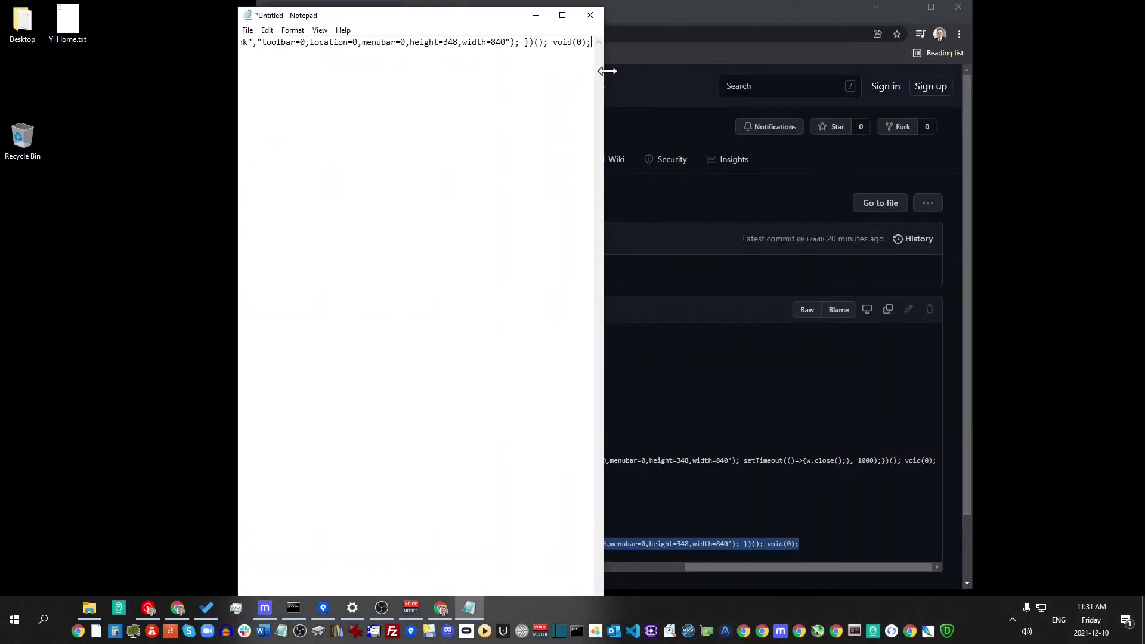
pyautogui.moveTo(607, 71); pyautogui.dragTo(904, 78)
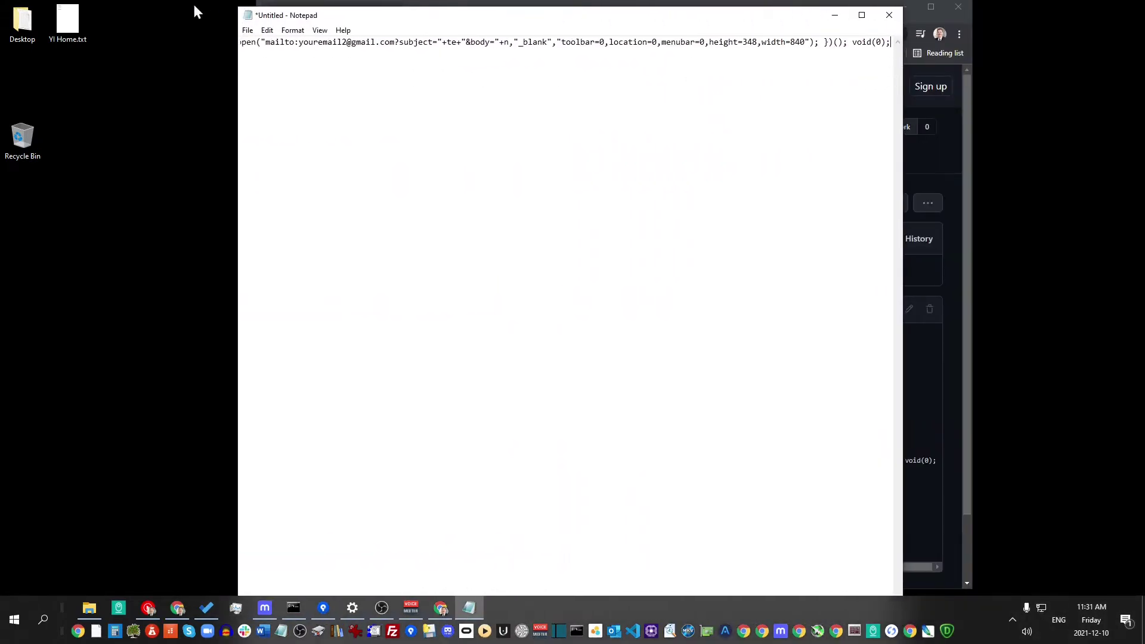
# Turn on Word Wrap for the note, then shrink Notepad and return to the GitHub page
pyautogui.click(292, 31)
pyautogui.click(303, 41)
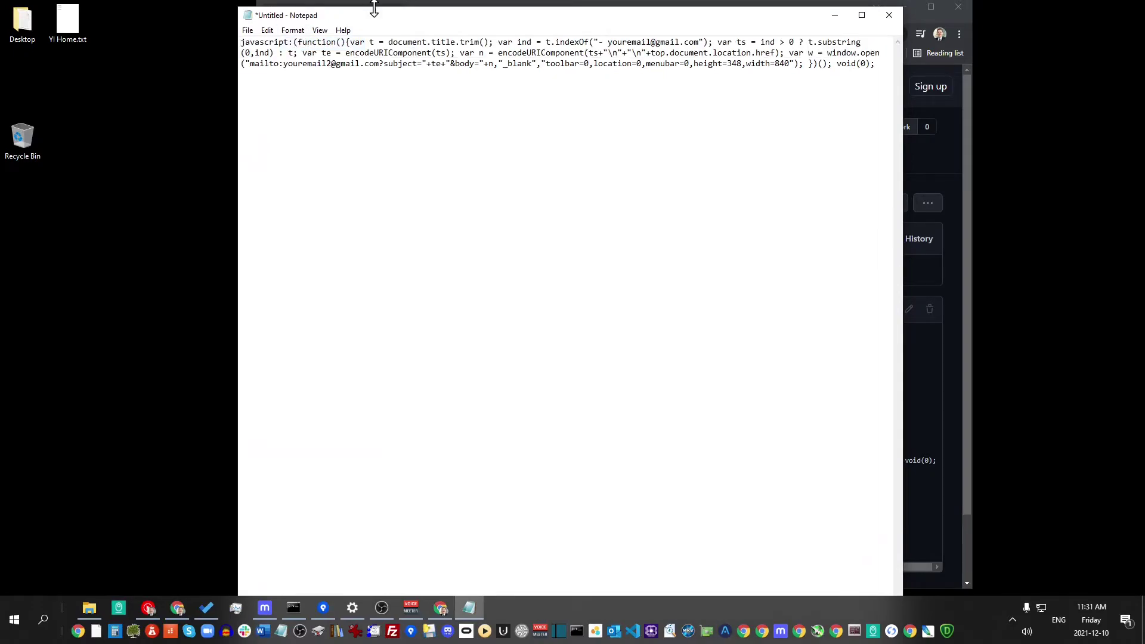
pyautogui.moveTo(376, 6); pyautogui.dragTo(455, 471)
pyautogui.click(453, 442)
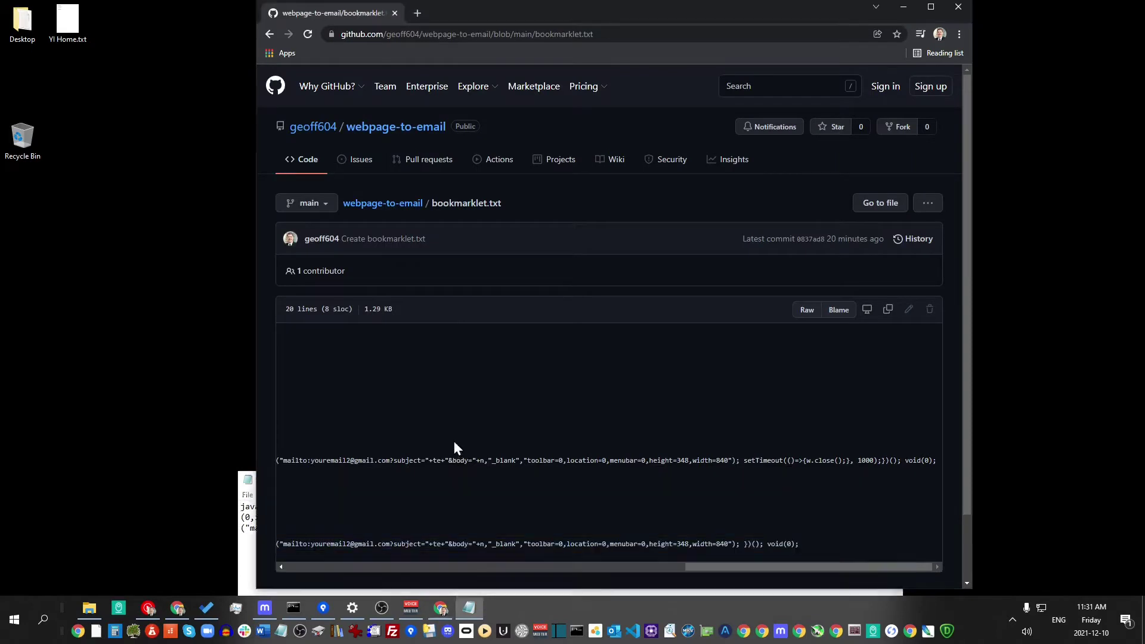
# Scroll the code view back to the start of the instructions, then bring the Notepad note forward
pyautogui.click(489, 568)
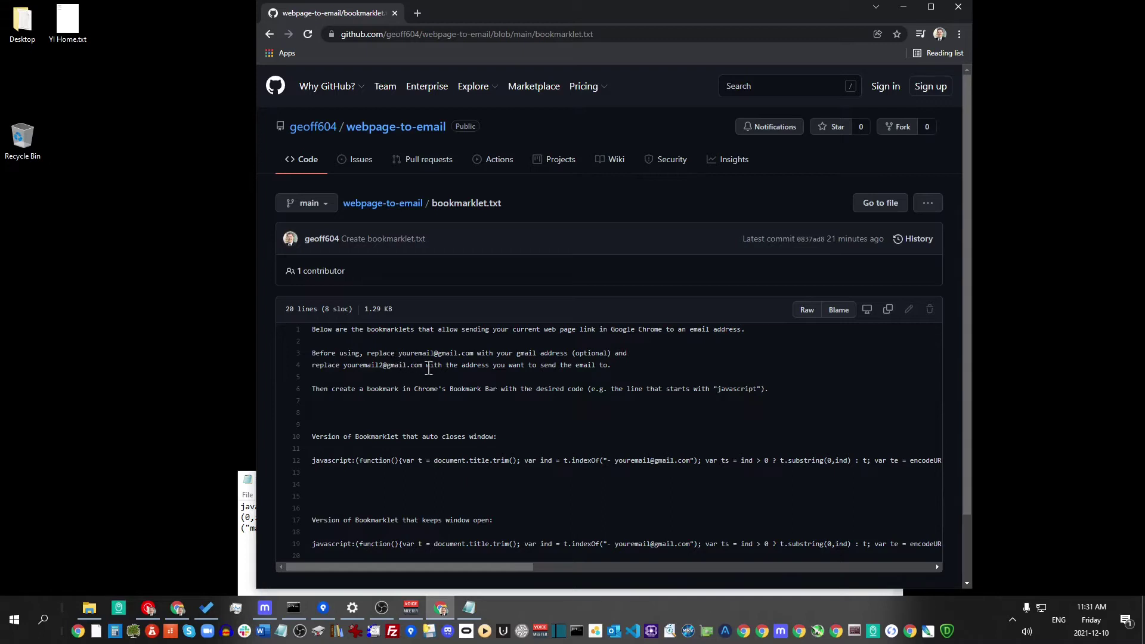
pyautogui.click(246, 564)
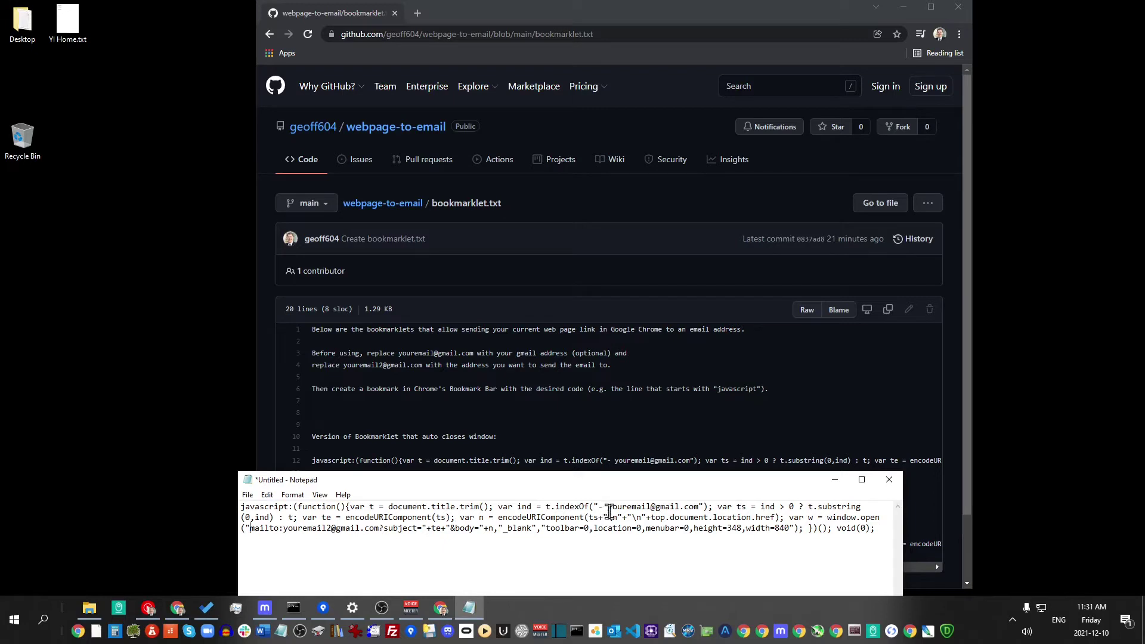
# Replace both youremail placeholder addresses in the code with your own Gmail address
pyautogui.moveTo(608, 506); pyautogui.dragTo(699, 507)
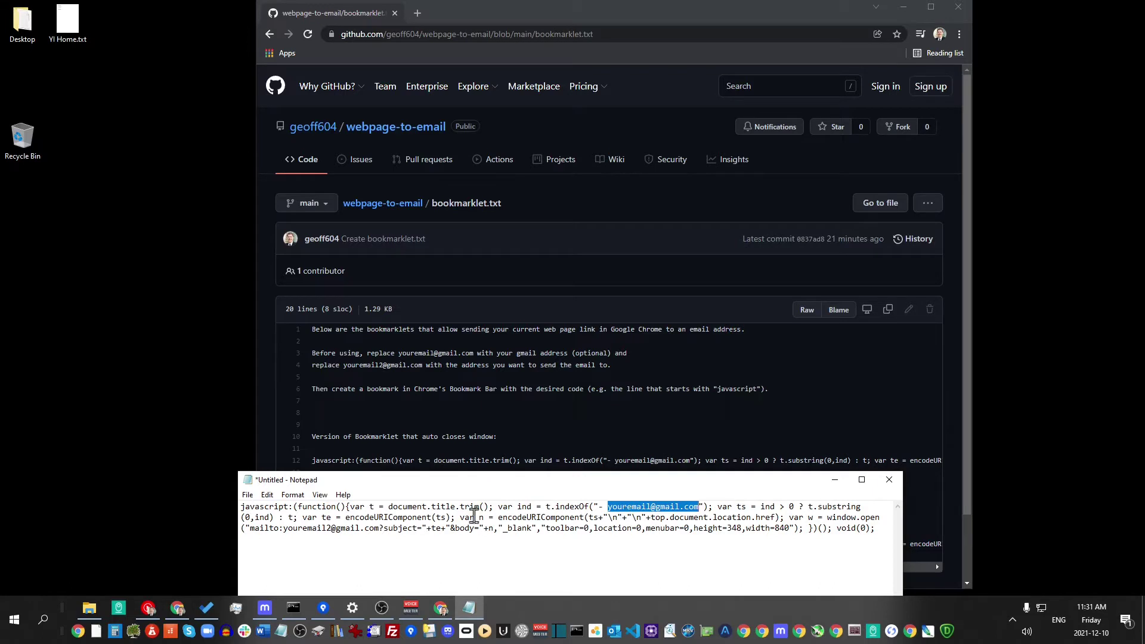
pyautogui.moveTo(283, 528); pyautogui.dragTo(379, 540)
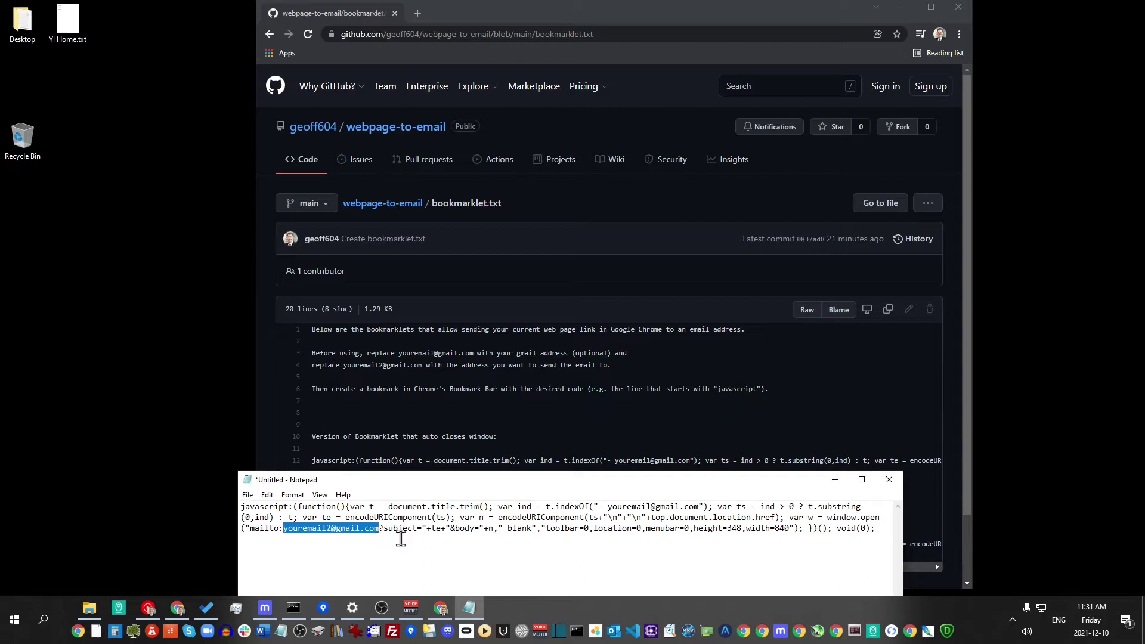
pyautogui.click(394, 533)
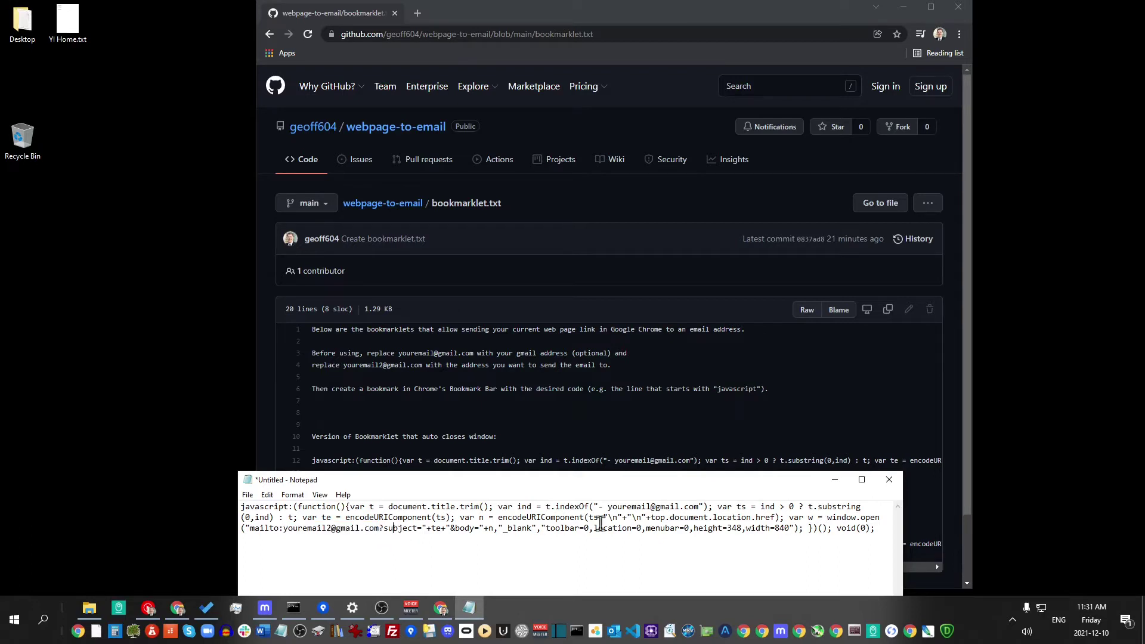
pyautogui.moveTo(608, 508); pyautogui.dragTo(651, 507)
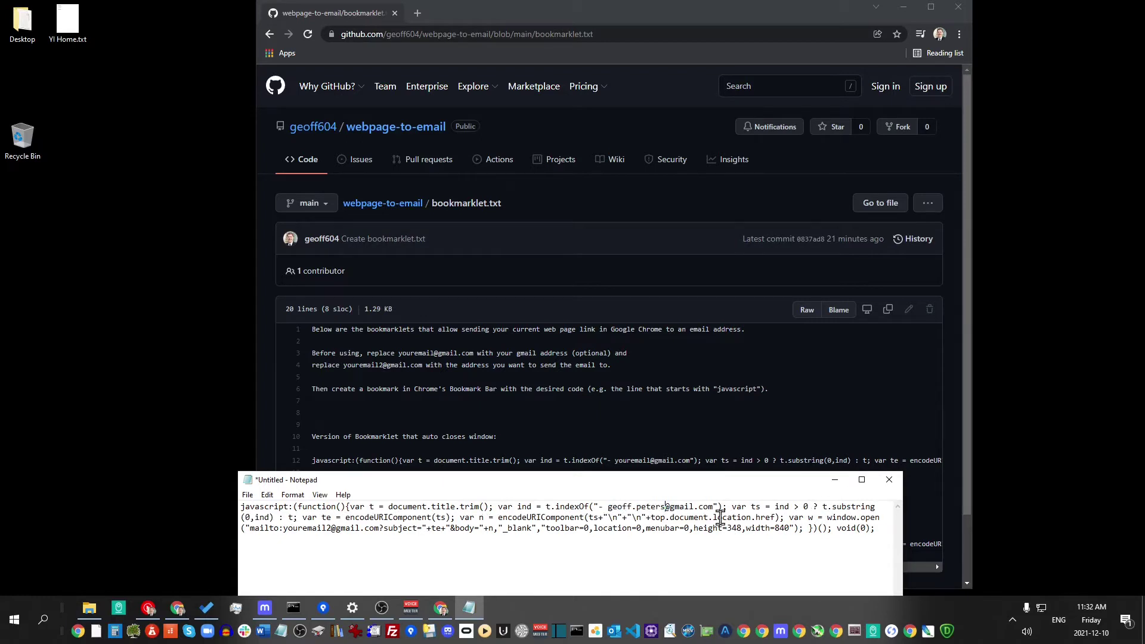
pyautogui.moveTo(714, 507); pyautogui.dragTo(608, 508)
pyautogui.hotkey('ctrl', 'c')
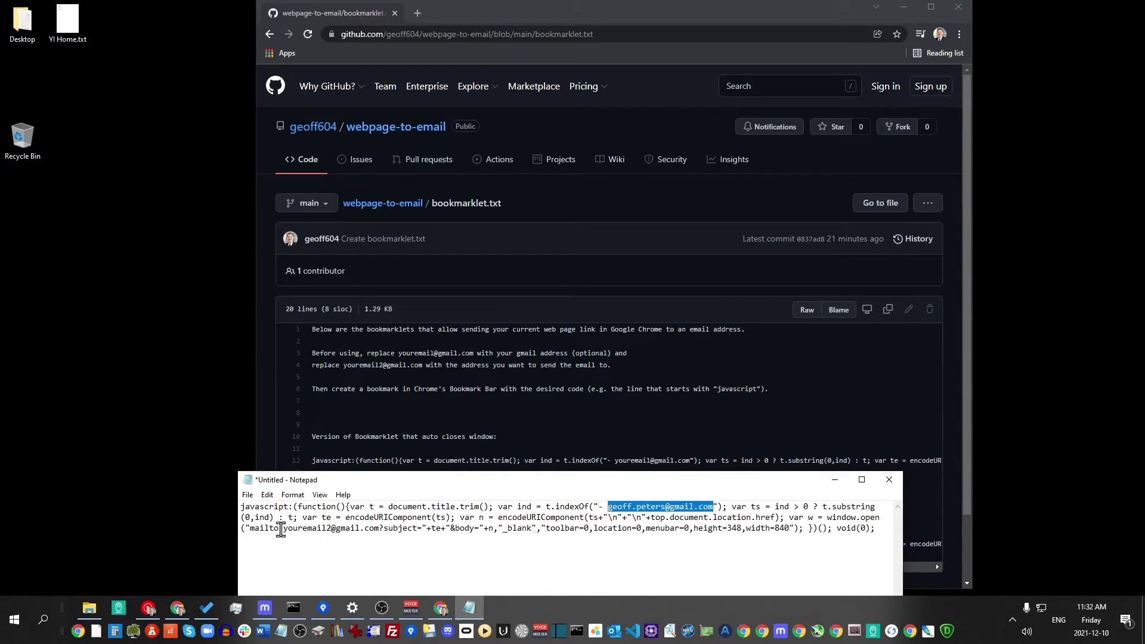
pyautogui.moveTo(283, 528); pyautogui.dragTo(380, 531)
pyautogui.hotkey('ctrl', 'v')
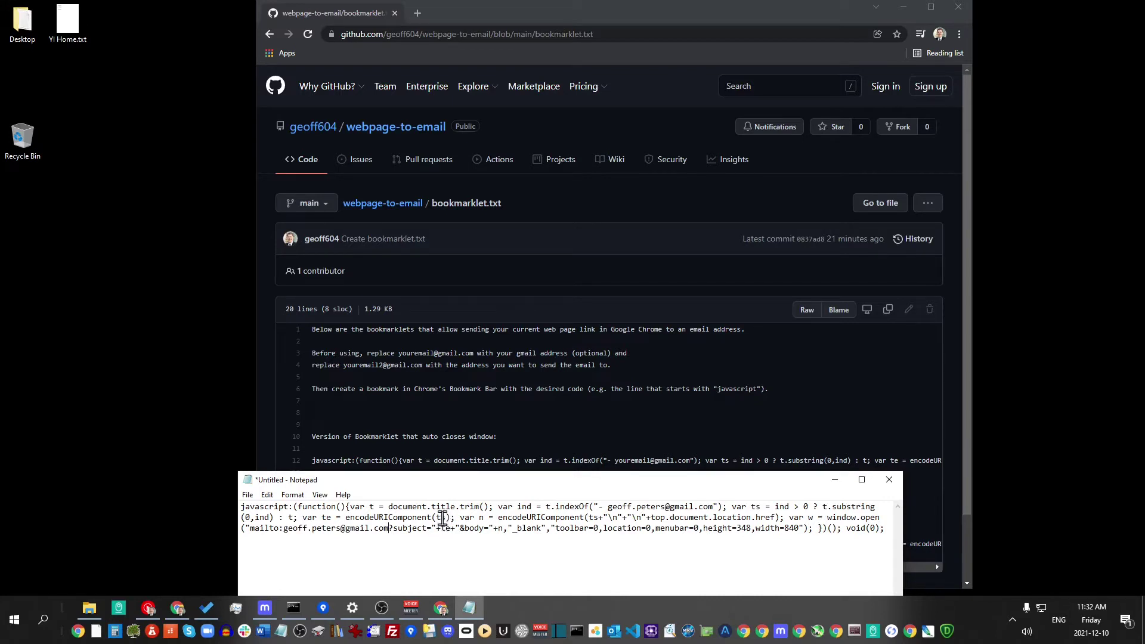
pyautogui.click(345, 529)
pyautogui.write('+')
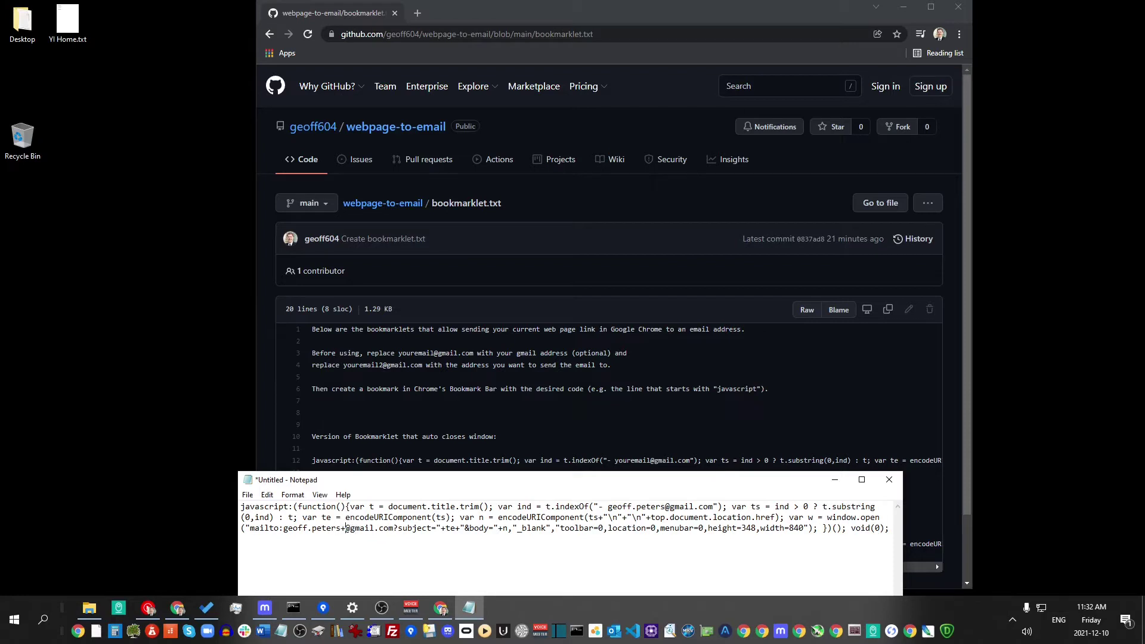
pyautogui.write('todo')
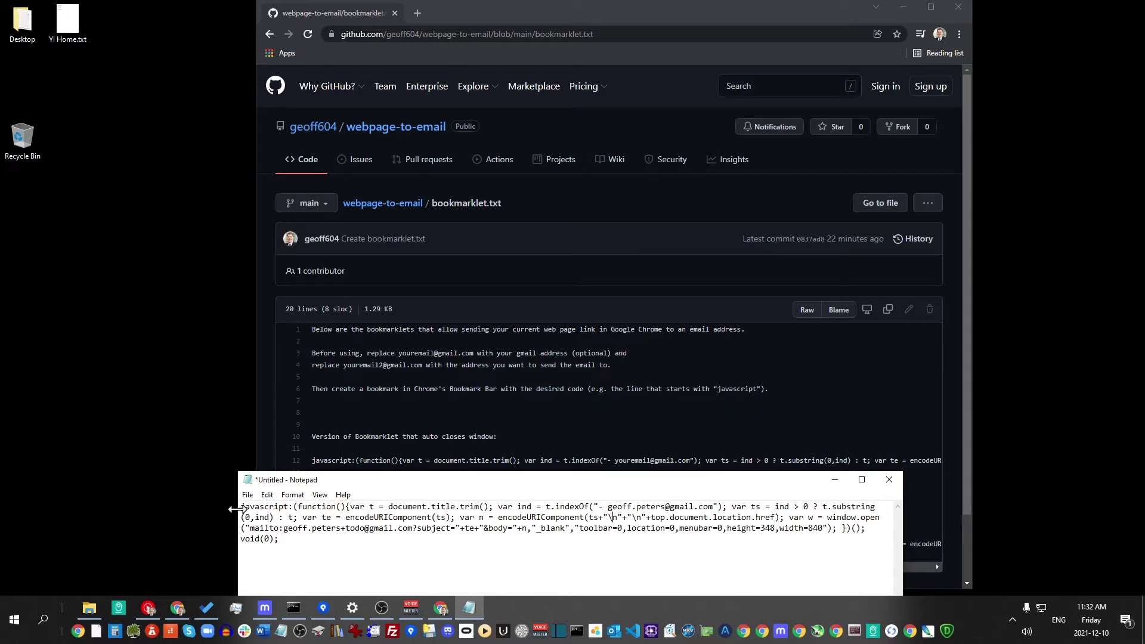
pyautogui.click(295, 496)
pyautogui.click(305, 508)
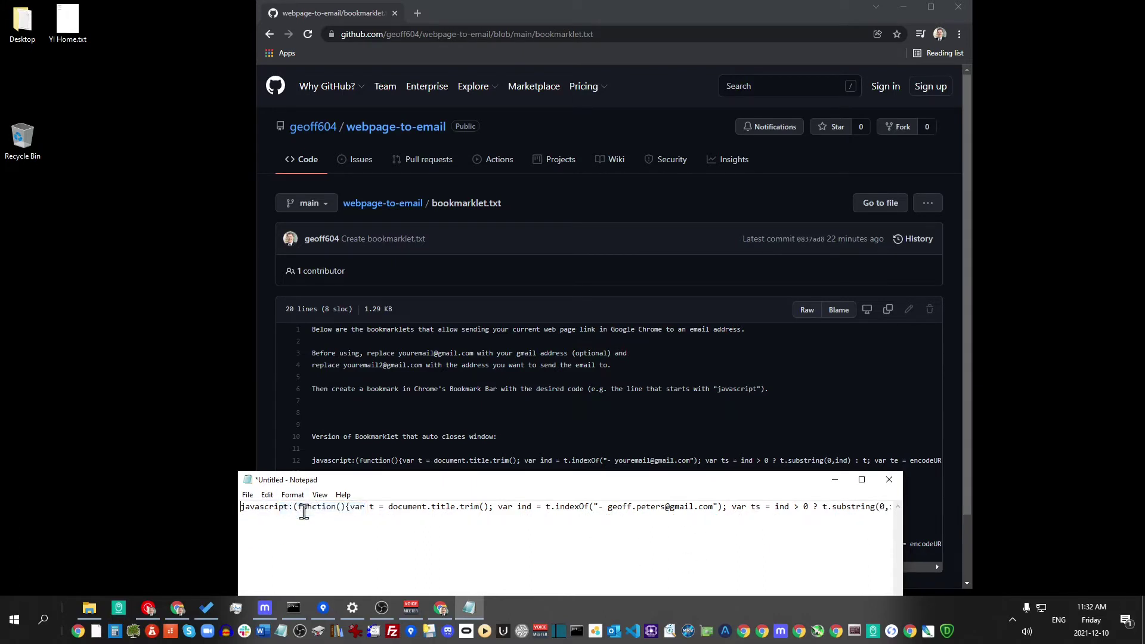
pyautogui.hotkey('ctrl', 'a')
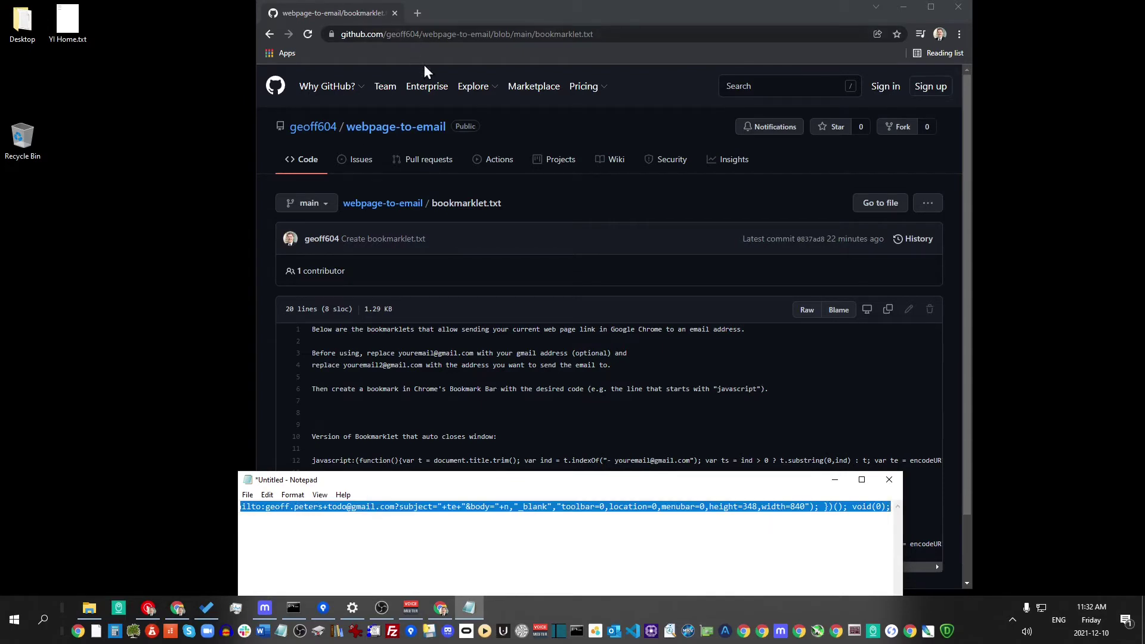
# Start a new bookmarks-bar bookmark named 'Send to Email'
pyautogui.click(959, 35)
pyautogui.moveTo(899, 130)
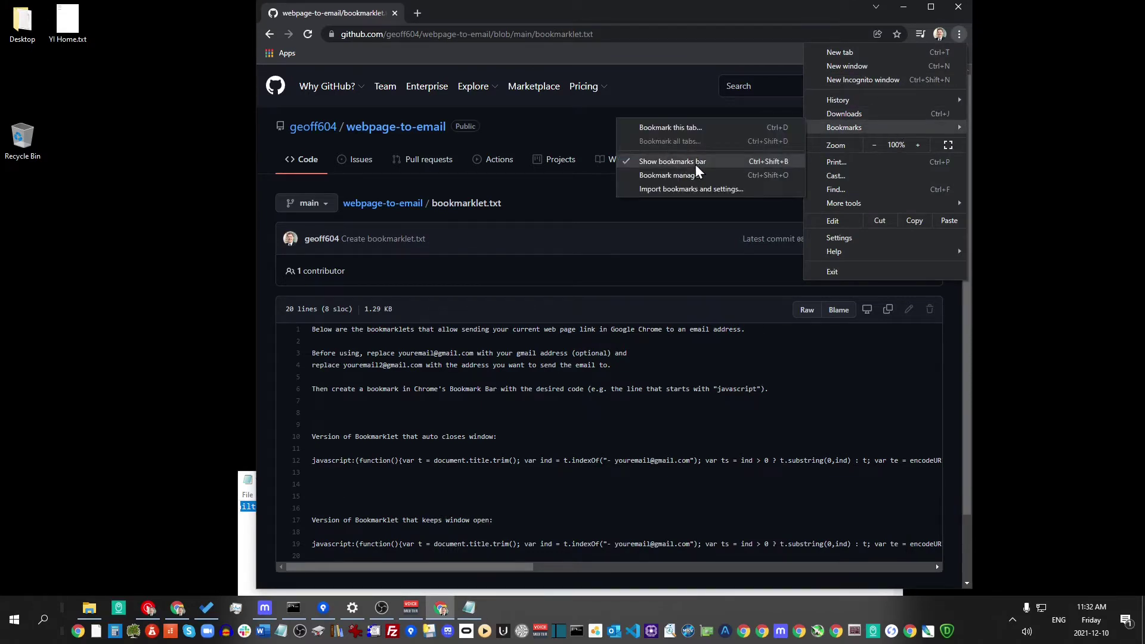
pyautogui.click(414, 52)
pyautogui.rightClick(331, 58)
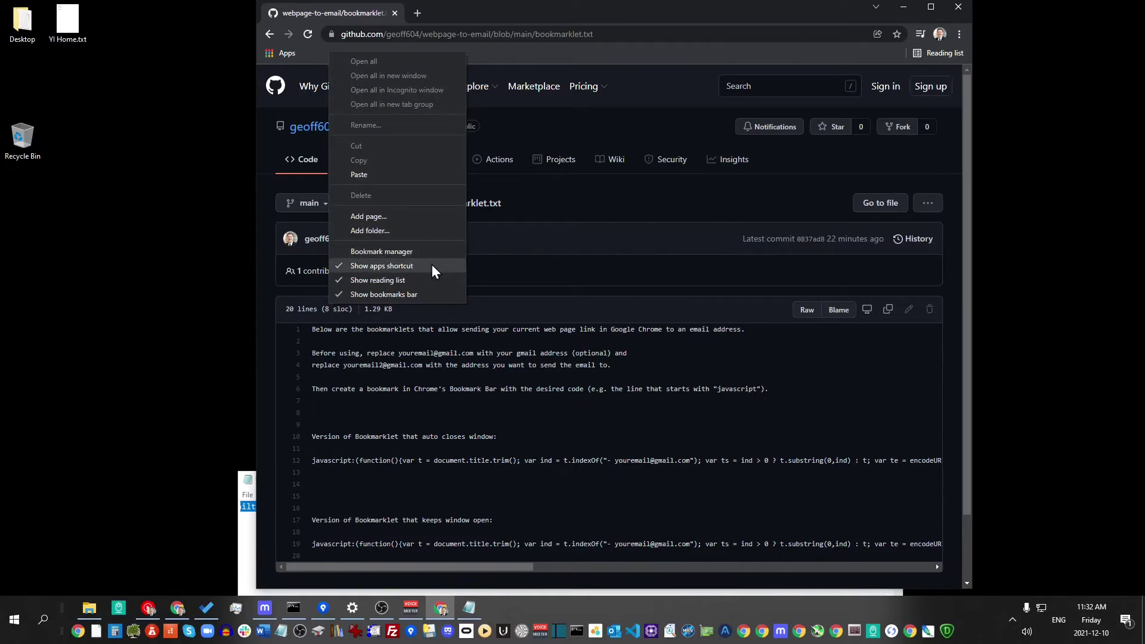
pyautogui.click(395, 219)
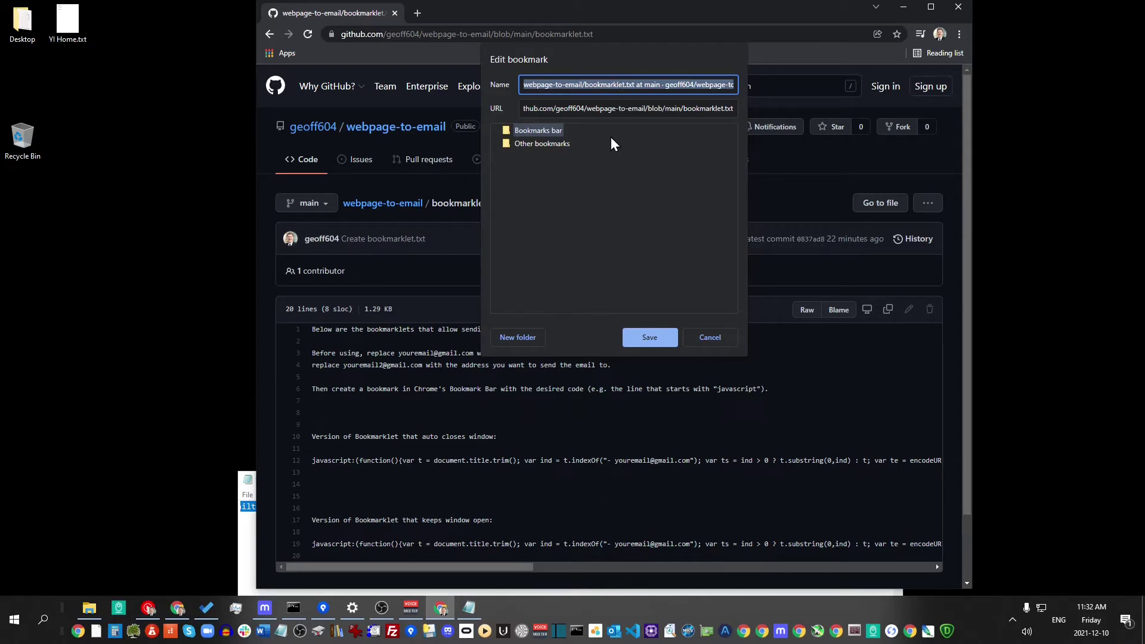
pyautogui.write('Send to Email')
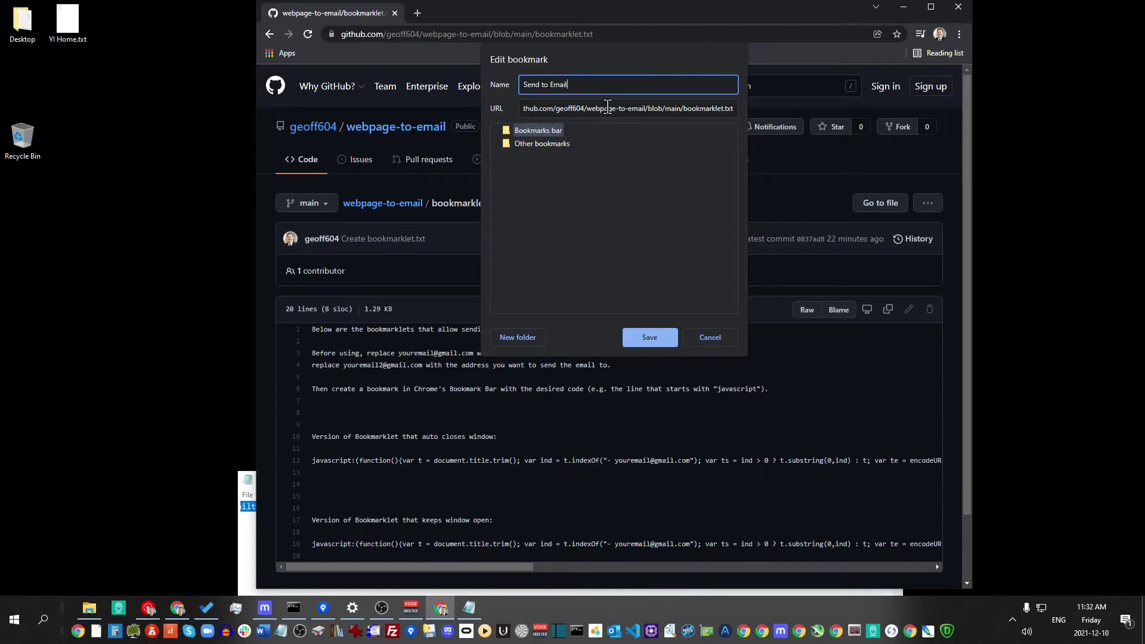
# Set the bookmark's URL to the edited bookmarklet code, checking it against Notepad, and save it
pyautogui.click(607, 107)
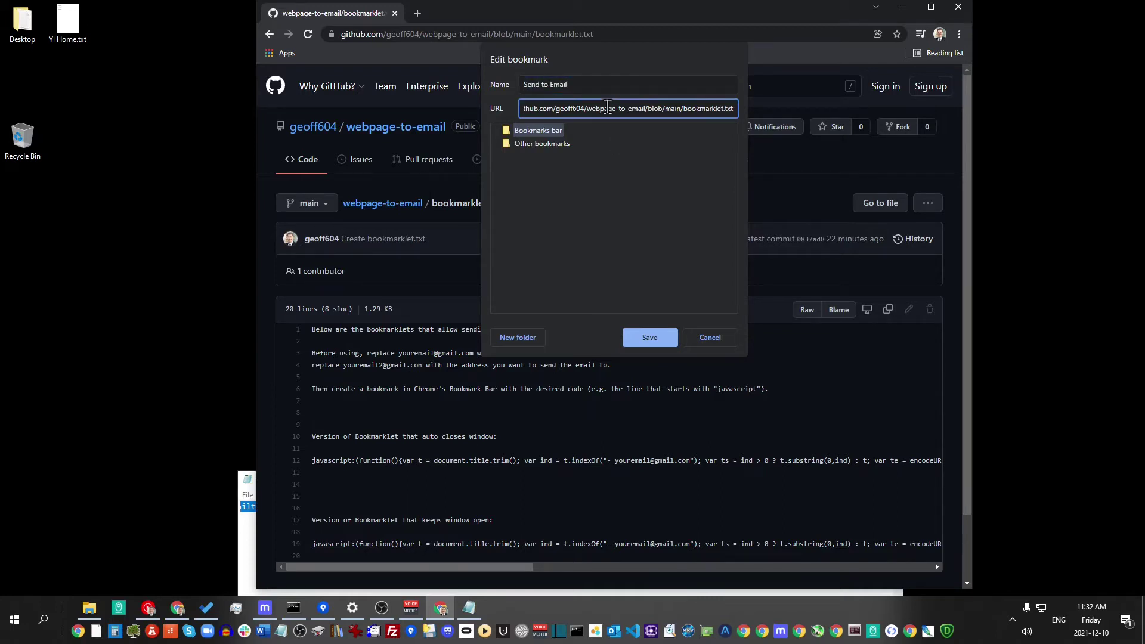
pyautogui.hotkey('ctrl', 'a')
pyautogui.hotkey('ctrl', 'v')
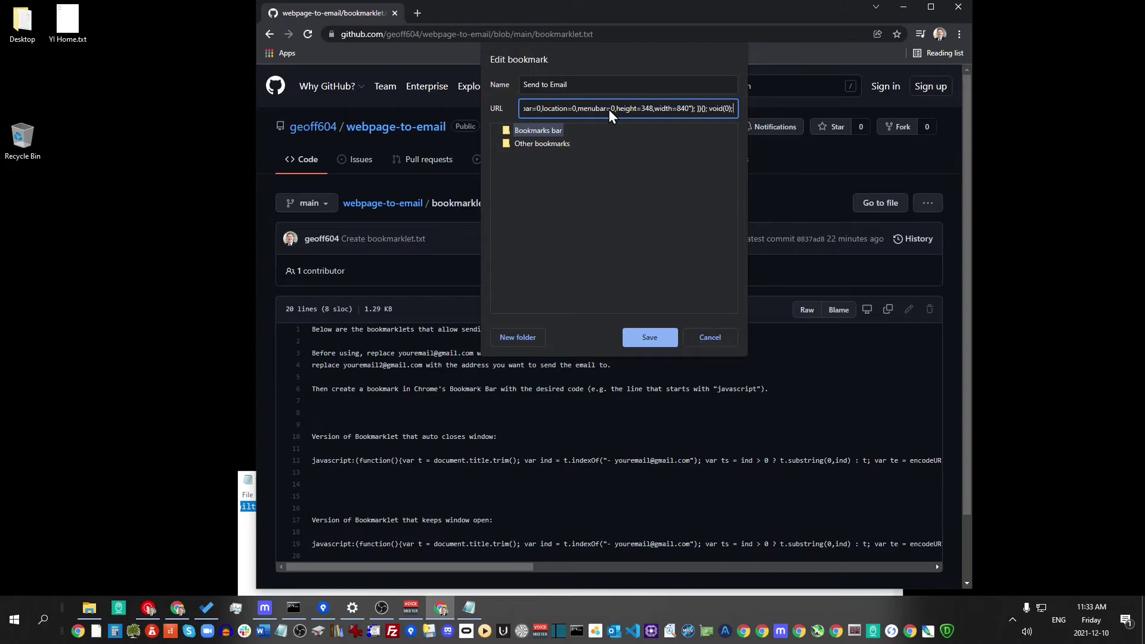
pyautogui.press('Home')
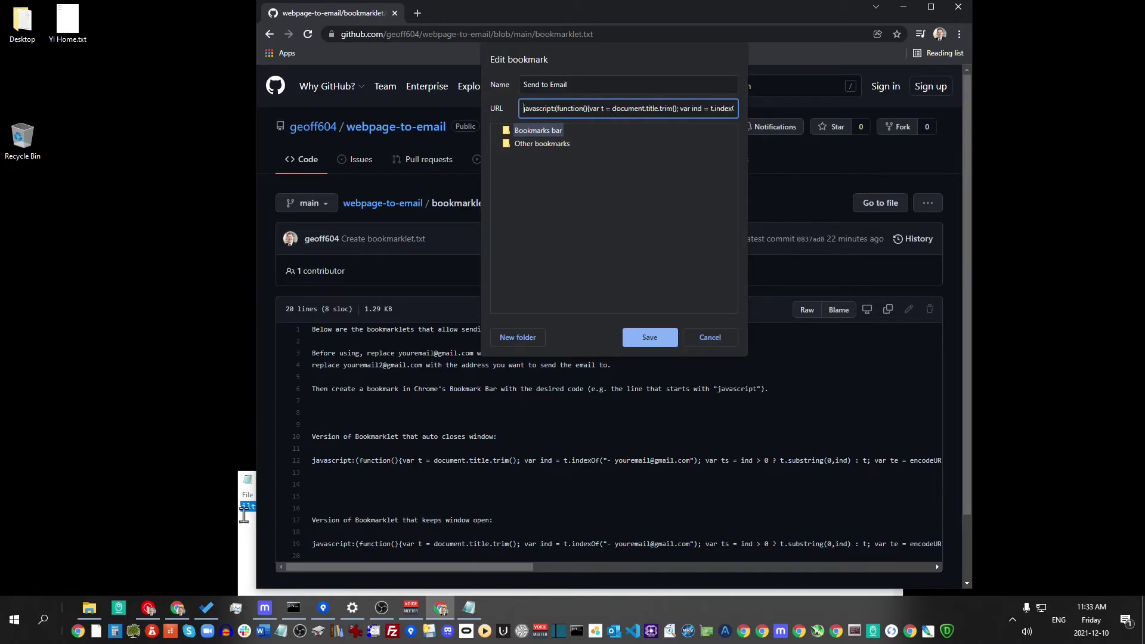
pyautogui.click(245, 515)
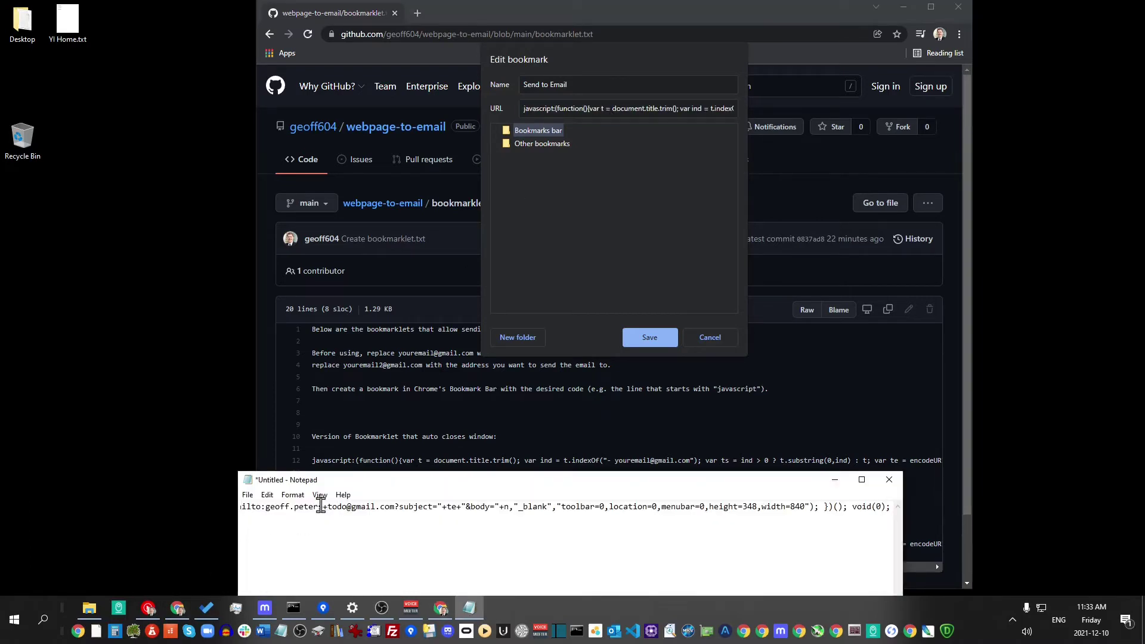
pyautogui.press('Home')
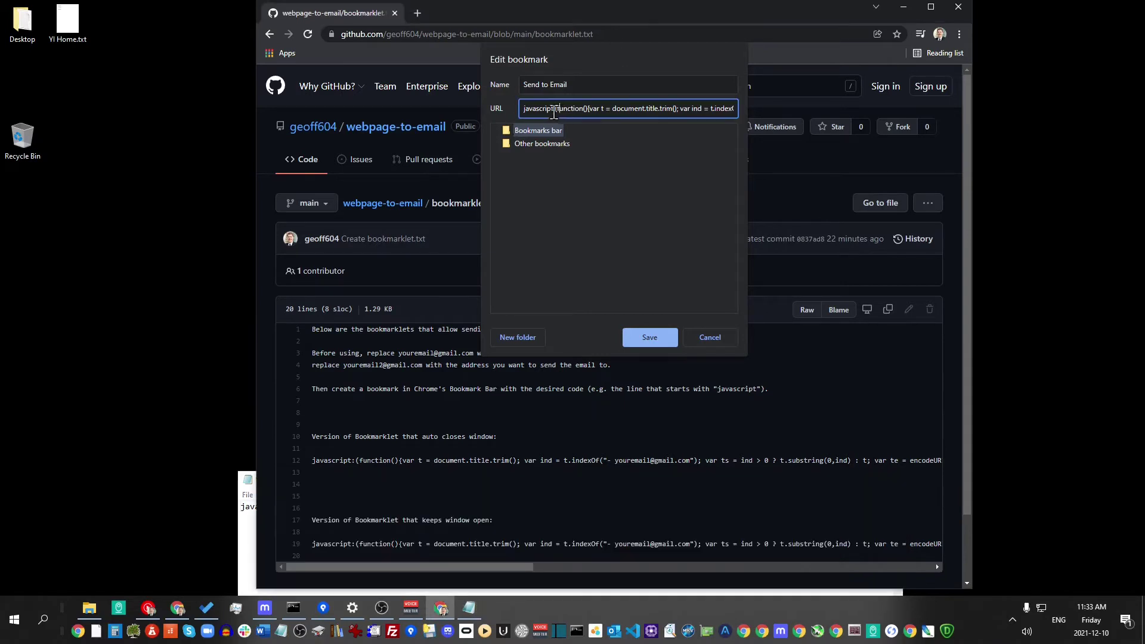
pyautogui.press('End')
pyautogui.click(650, 337)
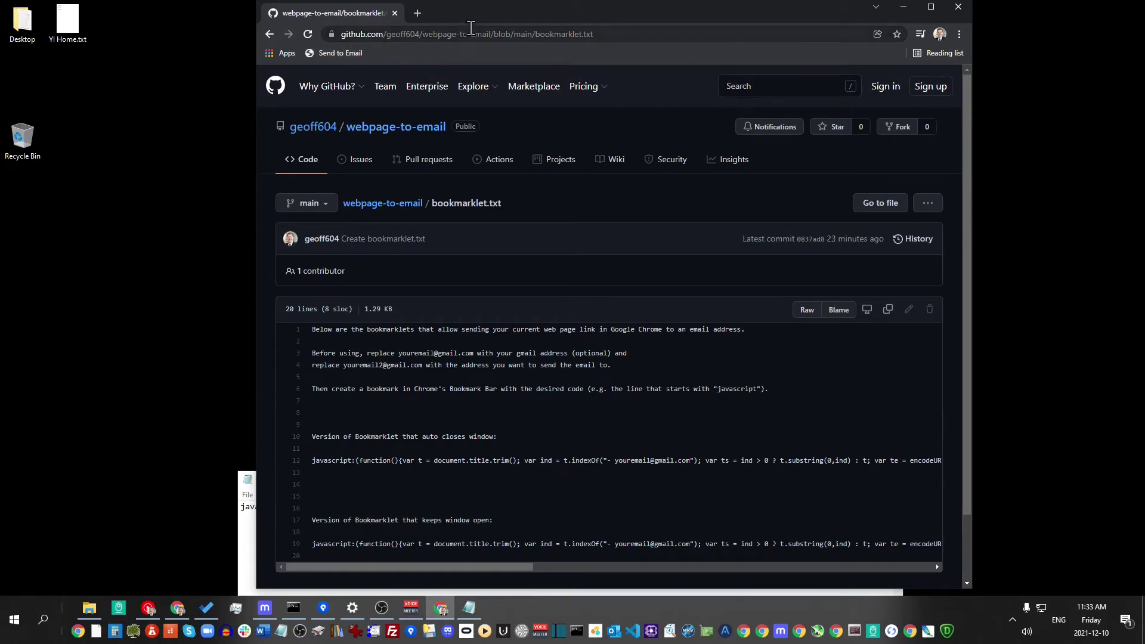
pyautogui.click(344, 58)
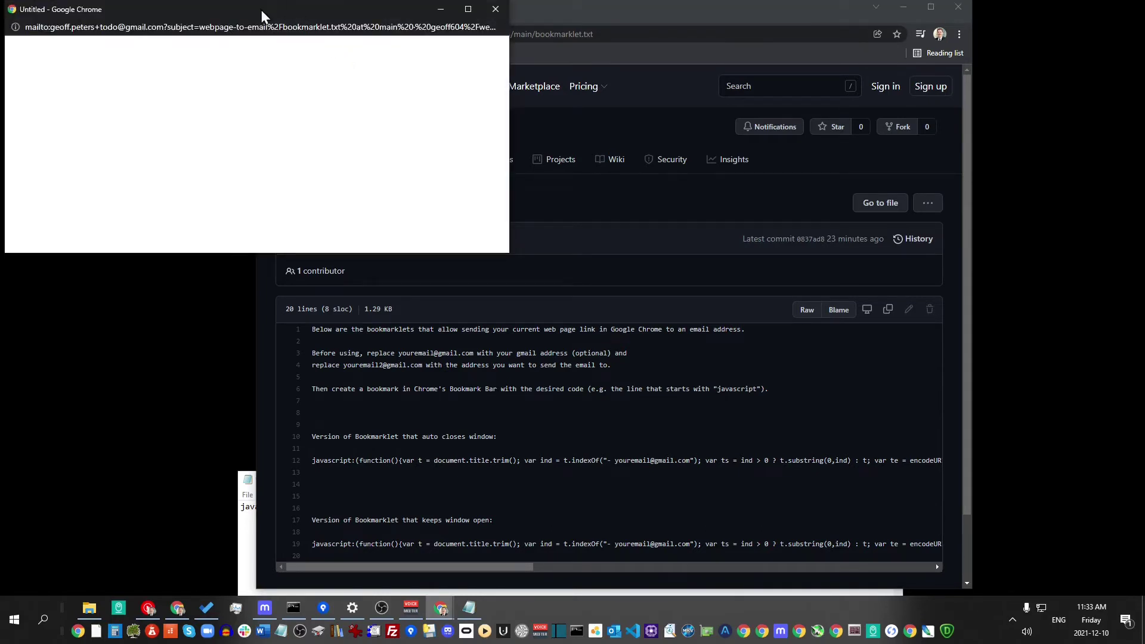
pyautogui.moveTo(261, 10); pyautogui.dragTo(396, 178)
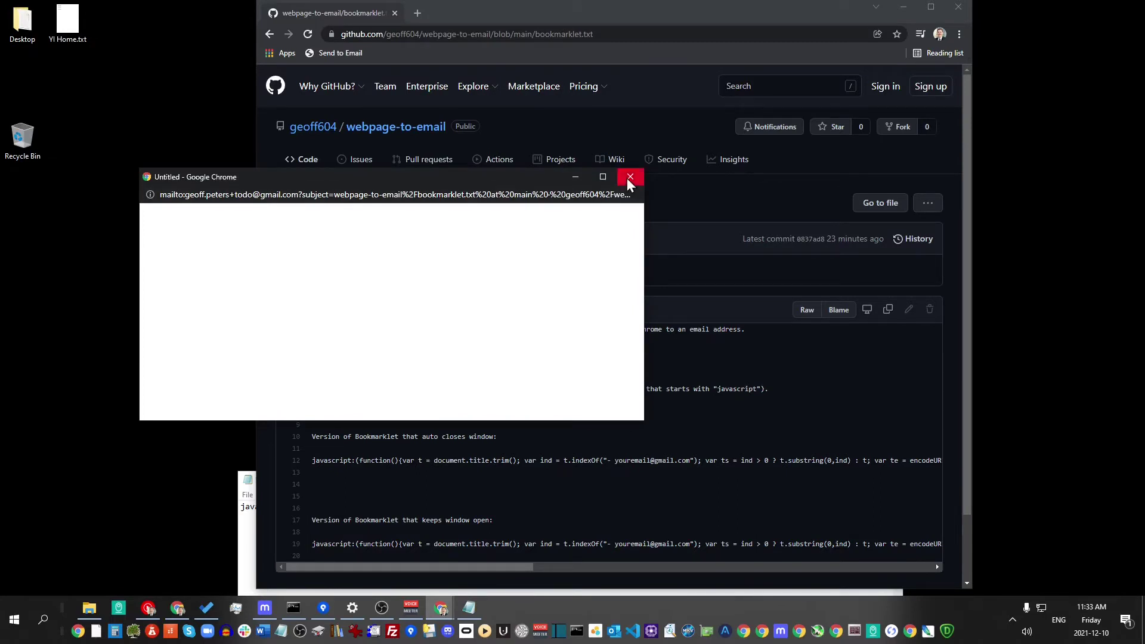
pyautogui.click(630, 179)
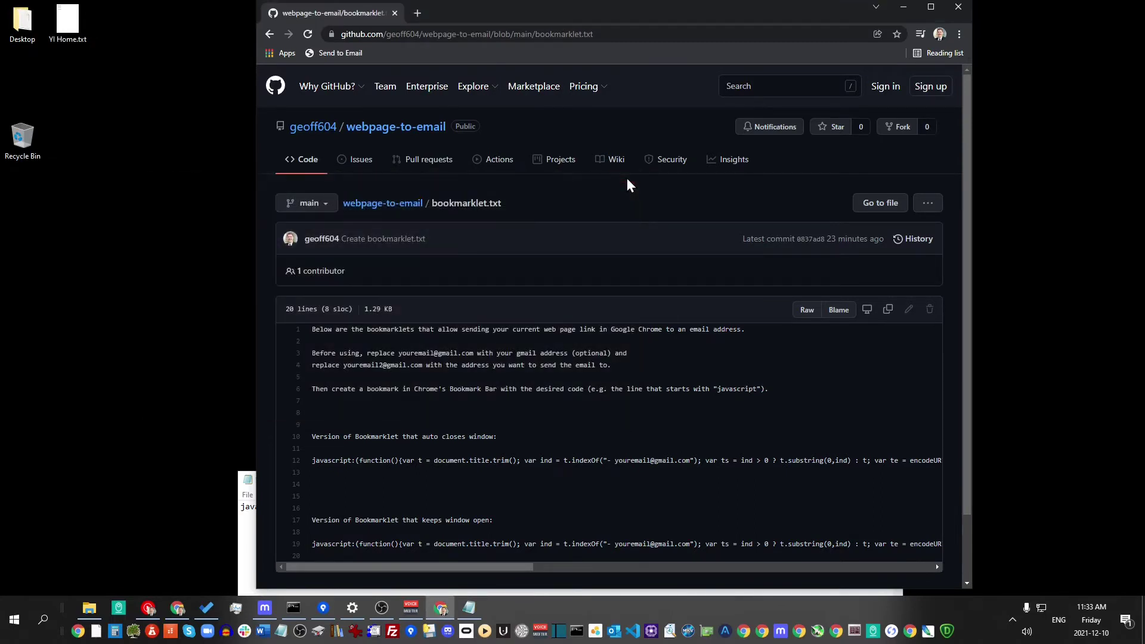
pyautogui.click(345, 50)
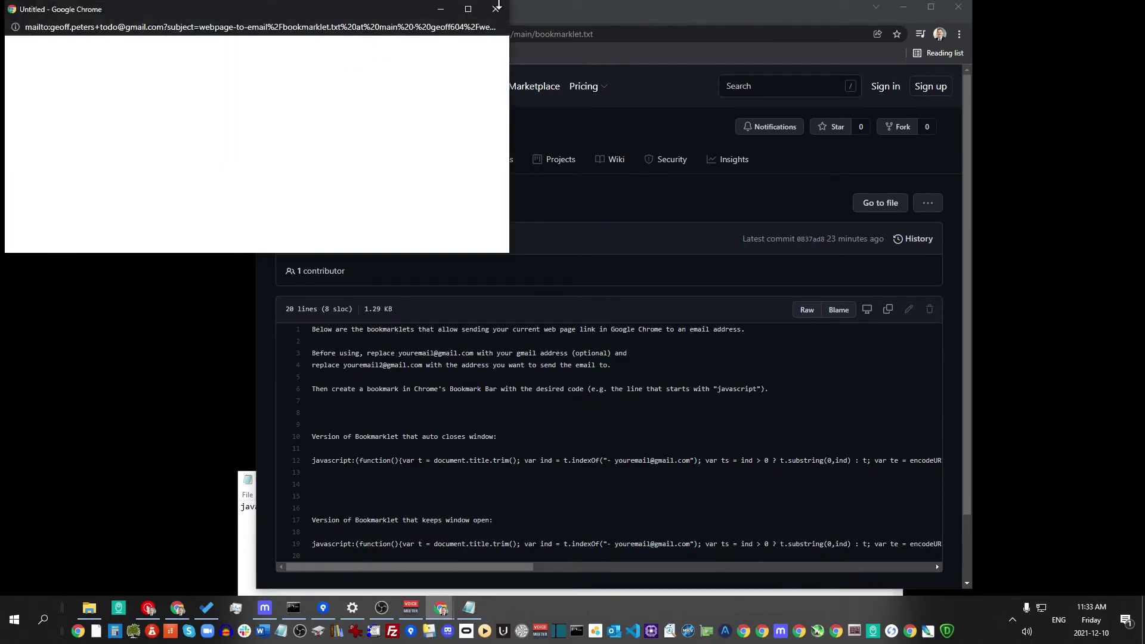
pyautogui.click(499, 9)
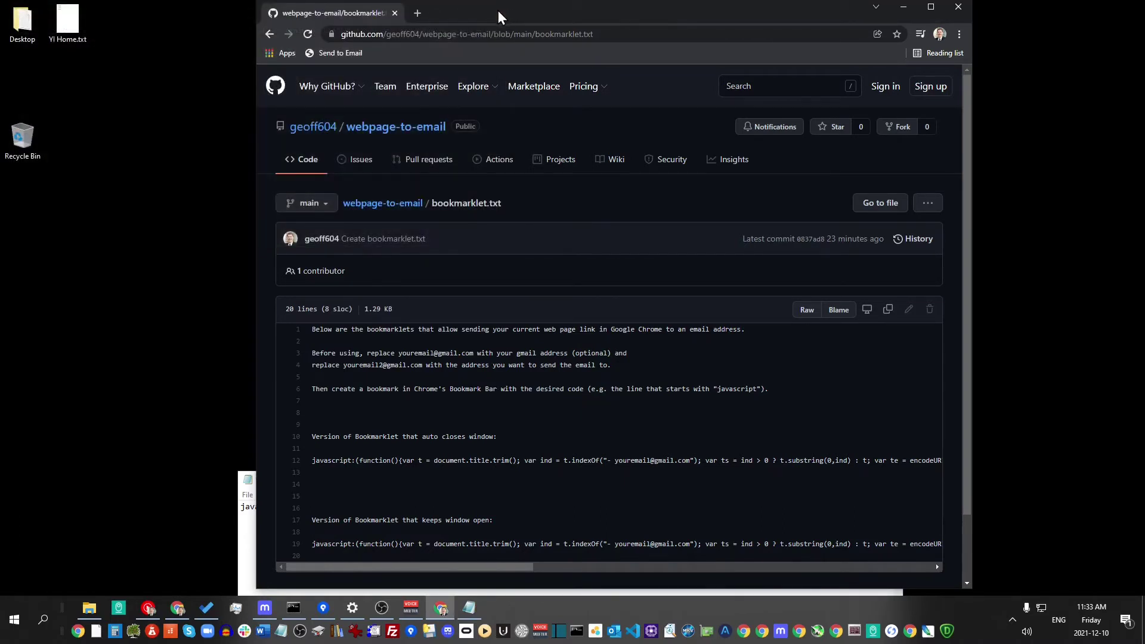
# Open Gmail in a new tab via a web search for 'gmail'
pyautogui.click(417, 14)
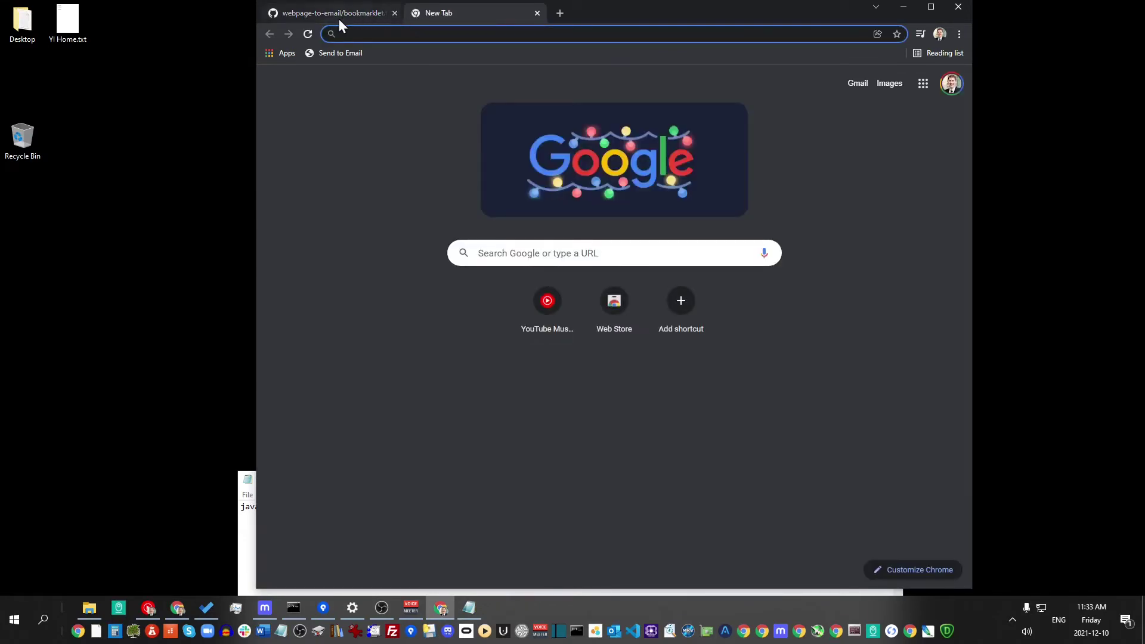
pyautogui.click(339, 19)
pyautogui.click(449, 13)
pyautogui.click(412, 29)
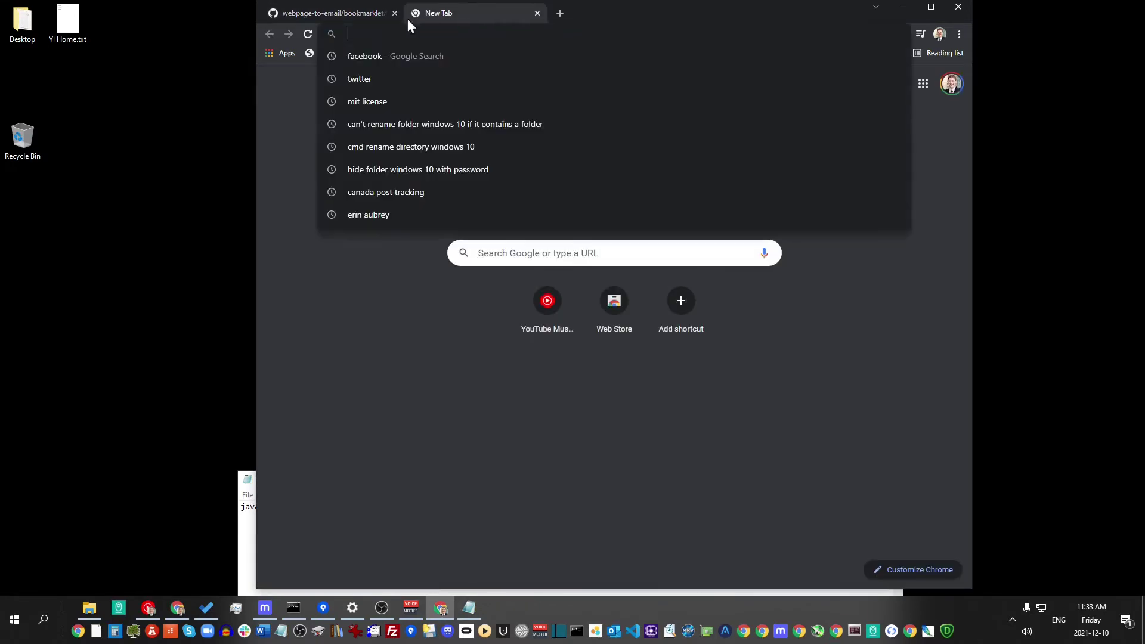
pyautogui.write('gmai')
pyautogui.write('l')
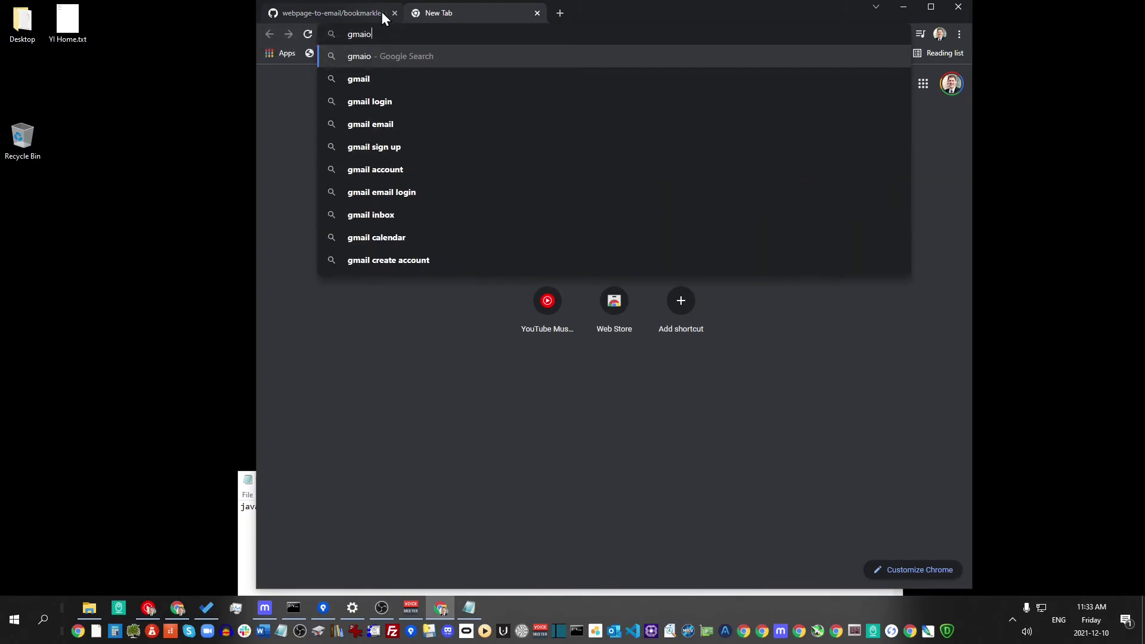
pyautogui.press('Return')
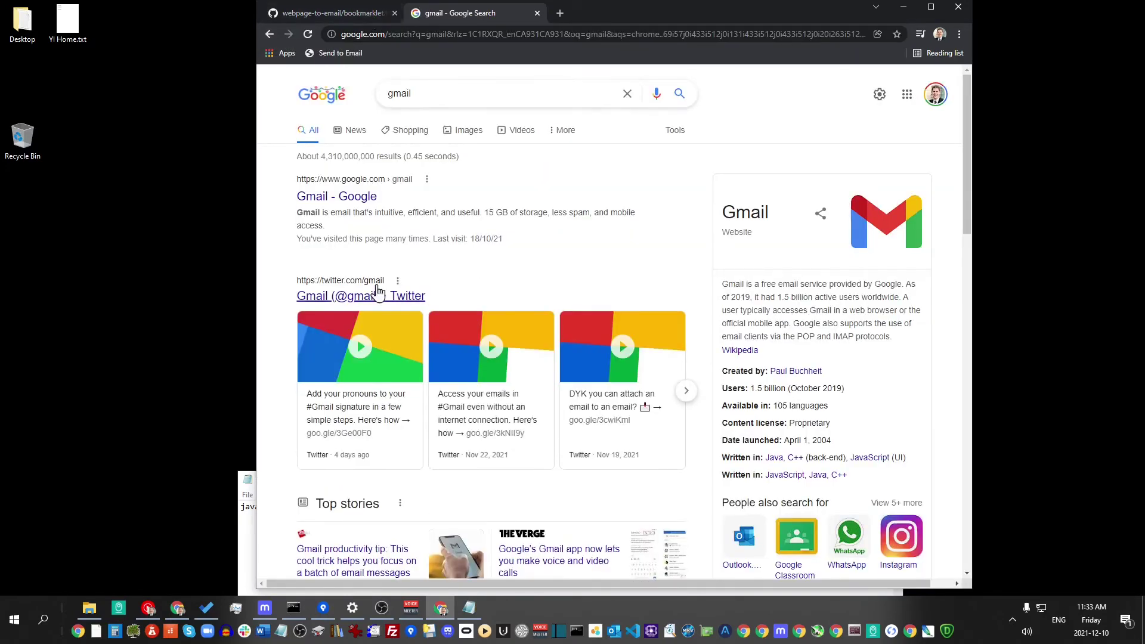
pyautogui.click(322, 197)
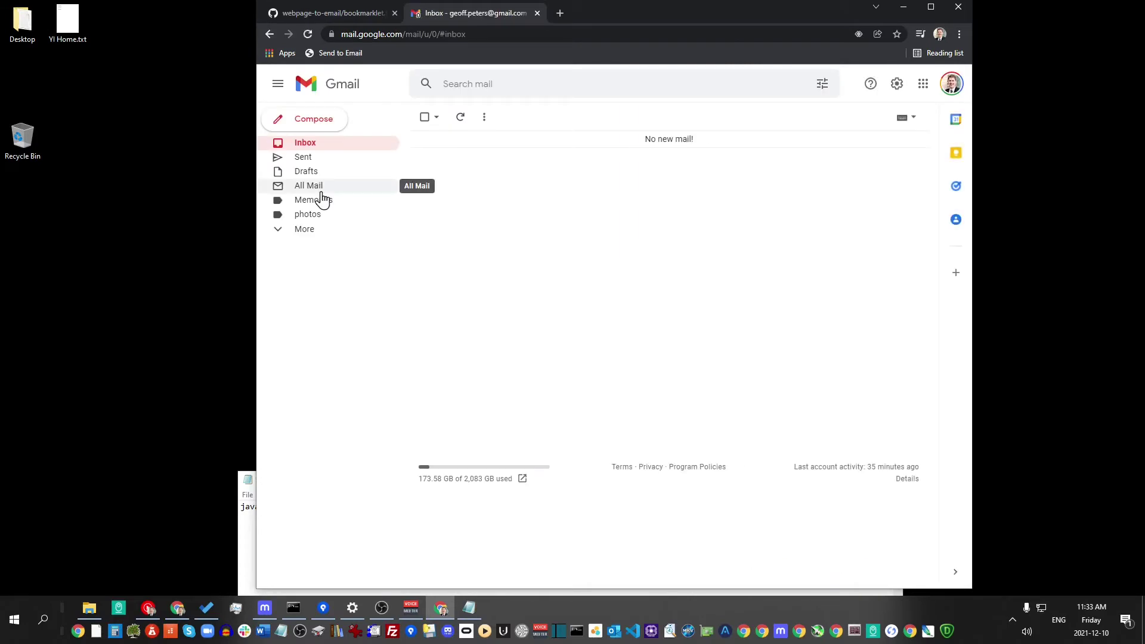
# Allow Gmail to handle email links, then run Send to Email on the GitHub bookmarklet.txt page
pyautogui.click(859, 33)
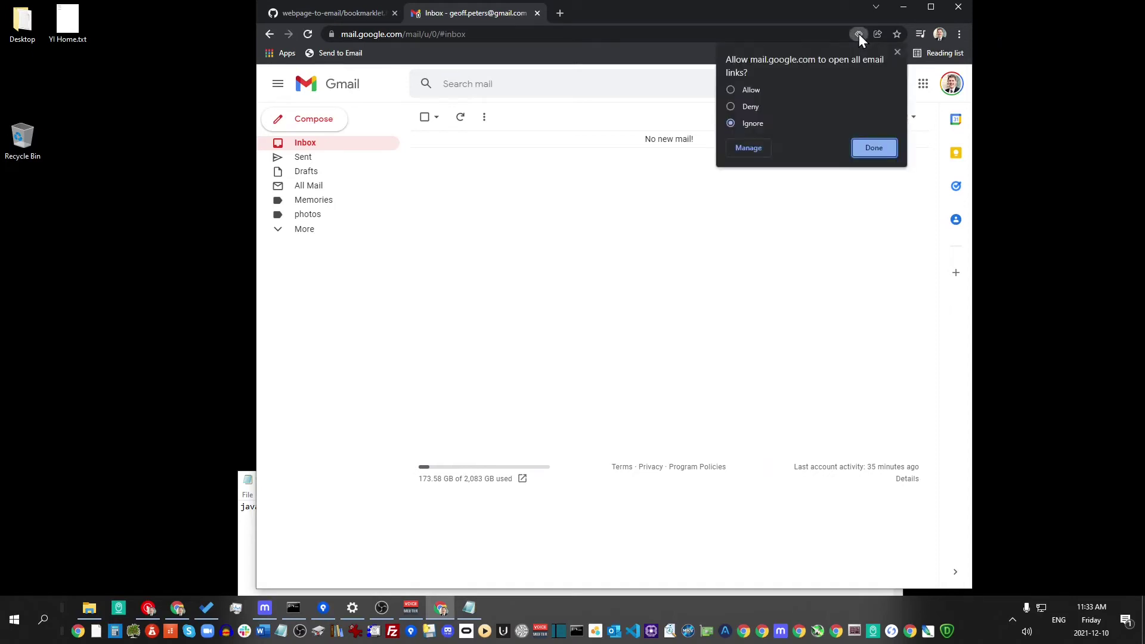
pyautogui.click(872, 148)
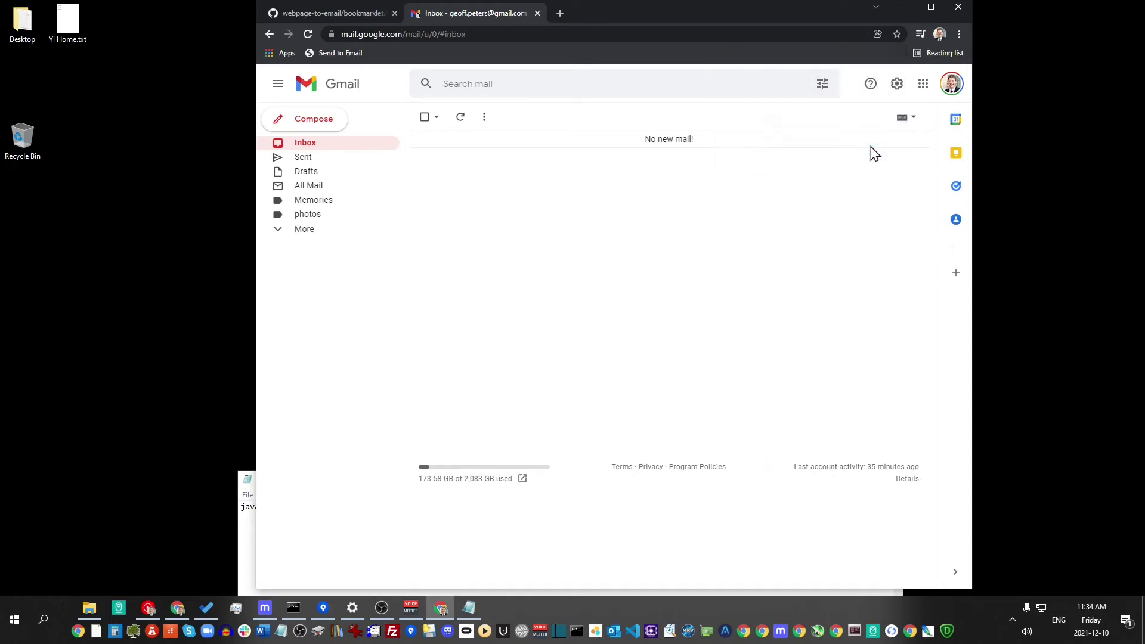
pyautogui.click(342, 16)
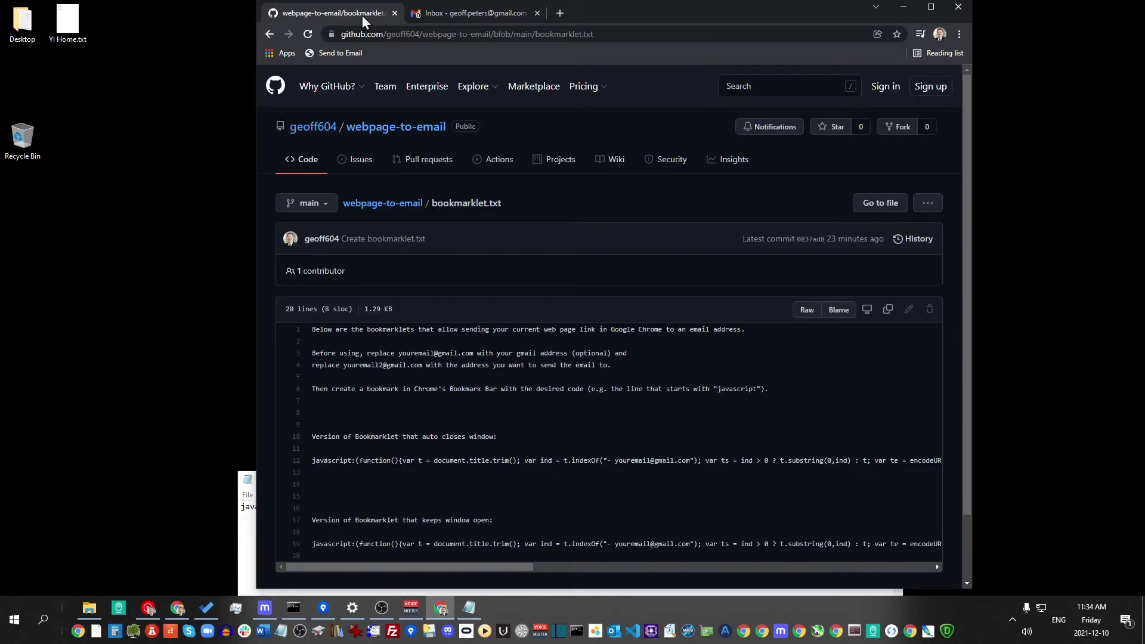
pyautogui.click(345, 53)
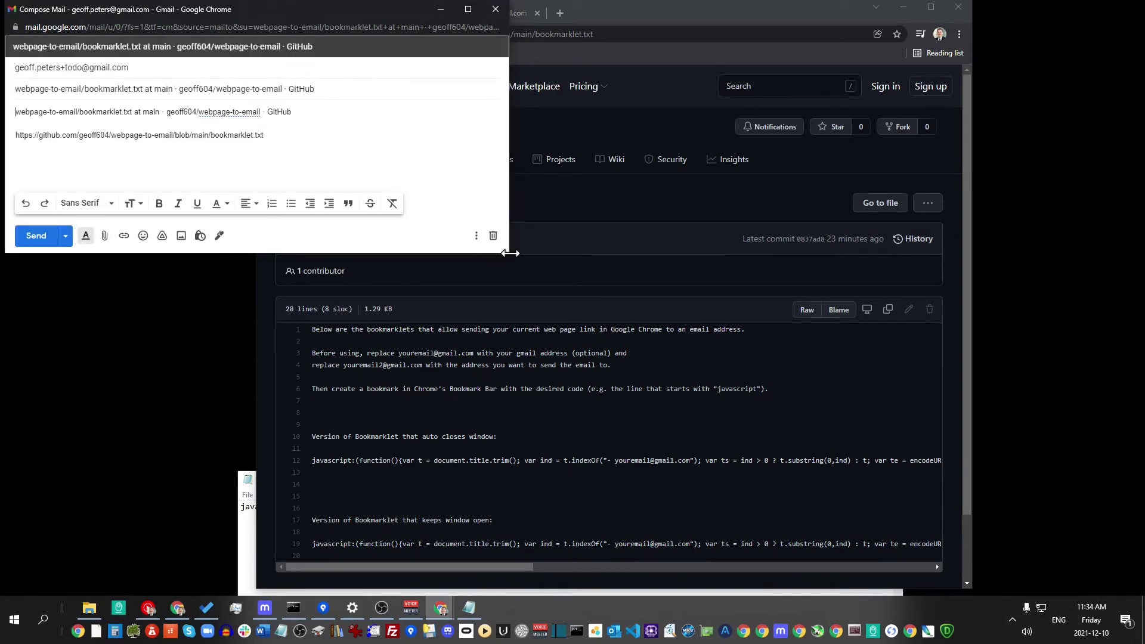
# Resize and move the compose window, review the pre-filled subject, title and link, send it, and close it
pyautogui.moveTo(510, 253); pyautogui.dragTo(440, 324)
pyautogui.moveTo(95, 13); pyautogui.dragTo(120, 190)
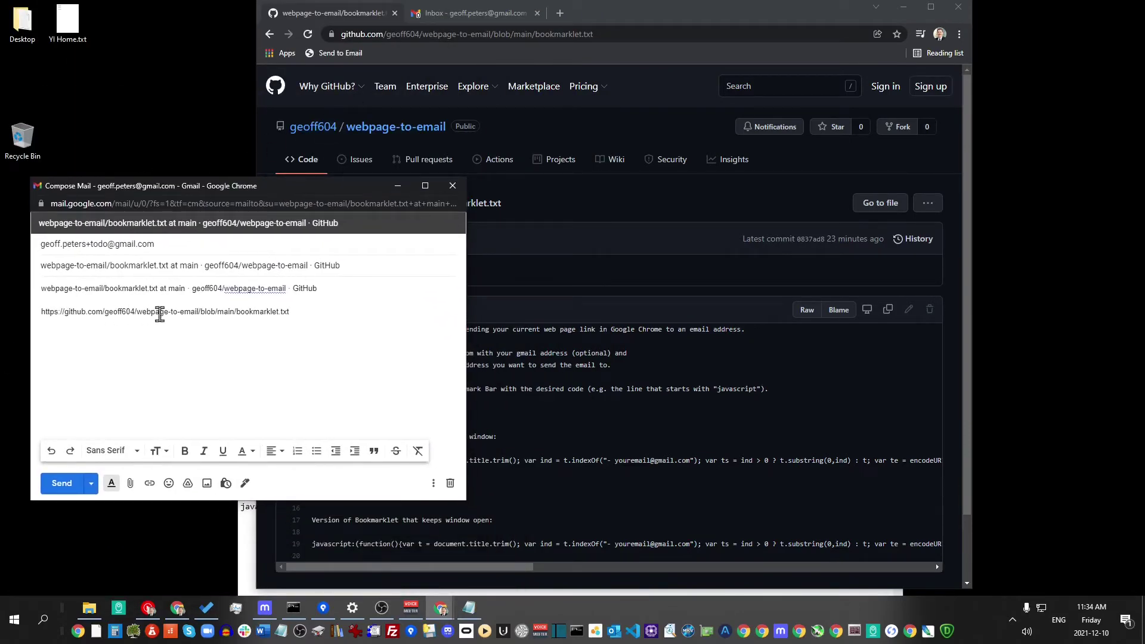
pyautogui.click(354, 266)
pyautogui.moveTo(354, 292); pyautogui.dragTo(12, 254)
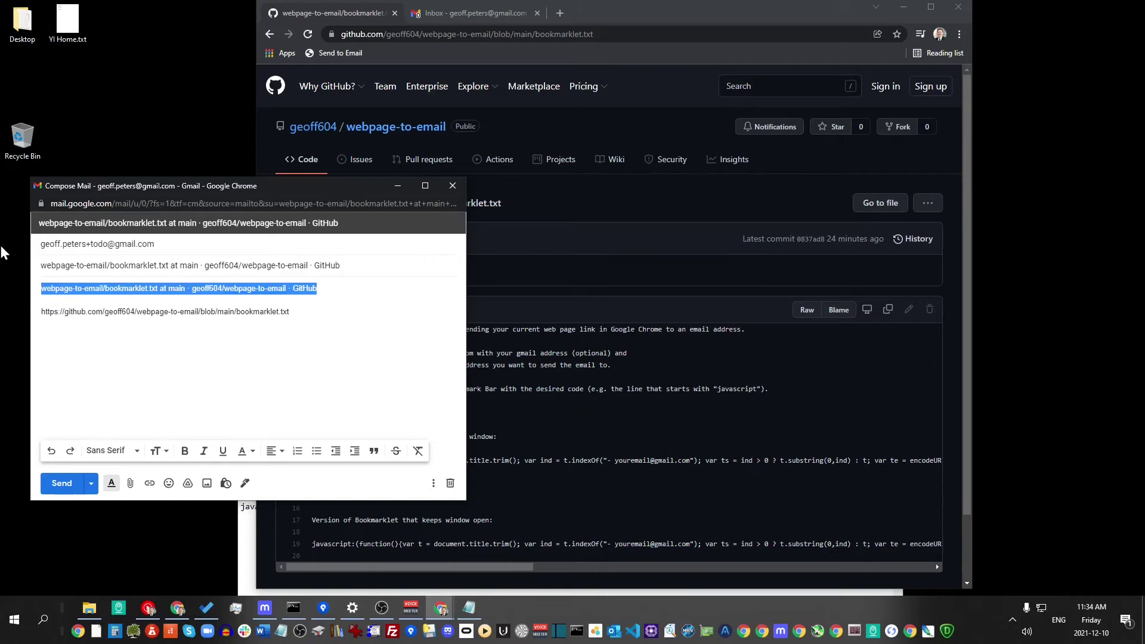
pyautogui.click(359, 333)
pyautogui.moveTo(359, 332); pyautogui.dragTo(6, 366)
pyautogui.click(306, 325)
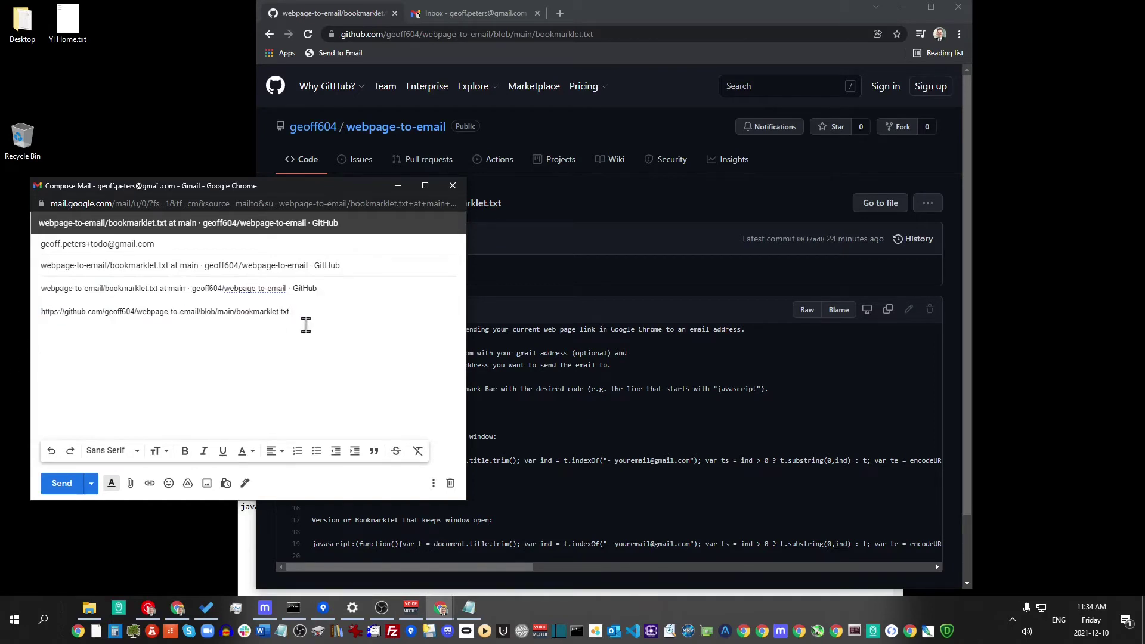
pyautogui.click(62, 487)
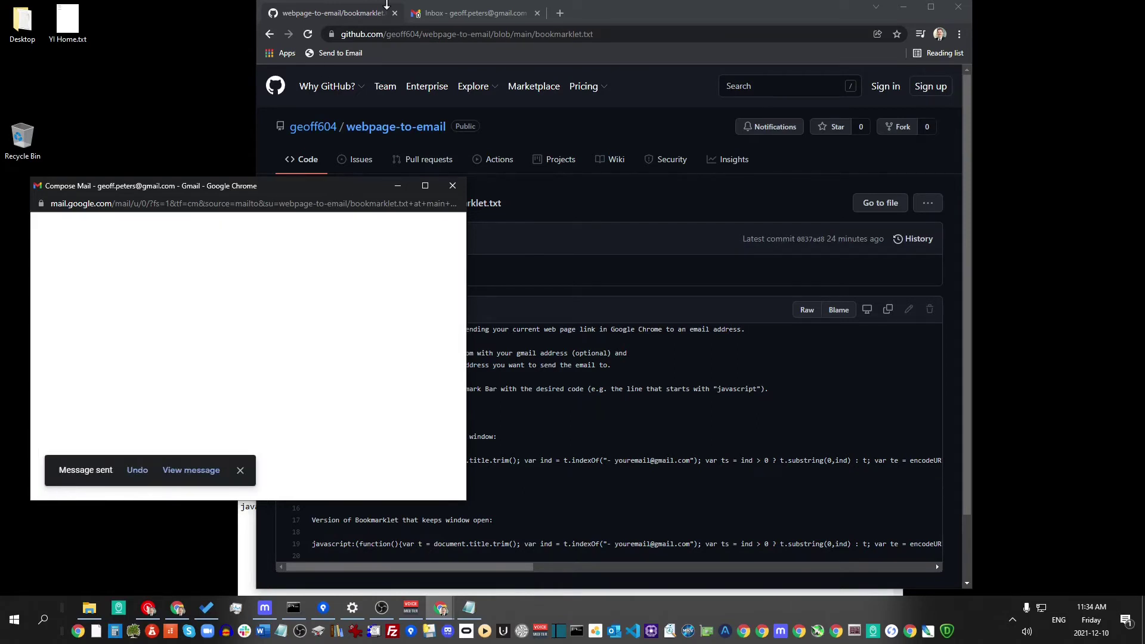
pyautogui.click(452, 185)
# Refresh the Gmail inbox, open the received bookmarklet email, and start a new blank tab
pyautogui.click(439, 14)
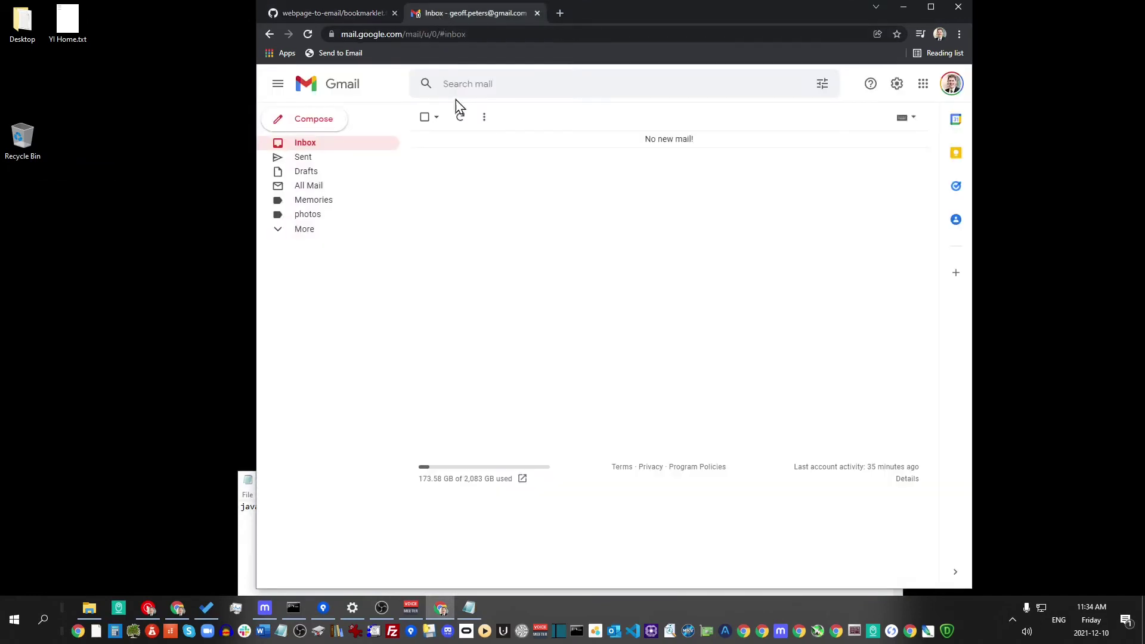
pyautogui.click(461, 117)
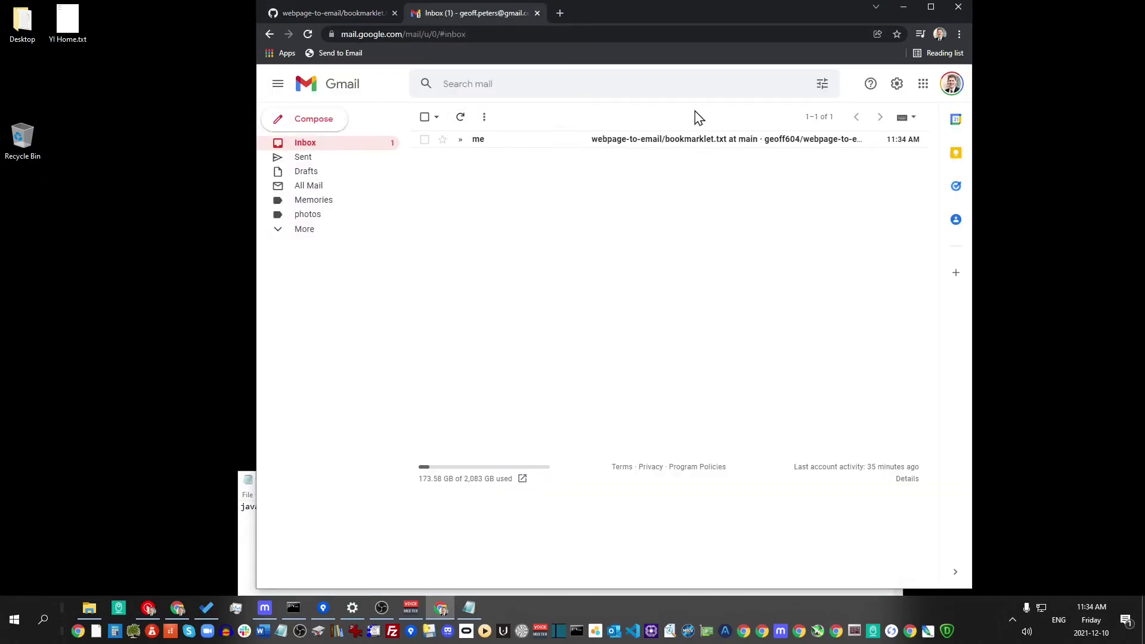
pyautogui.click(656, 141)
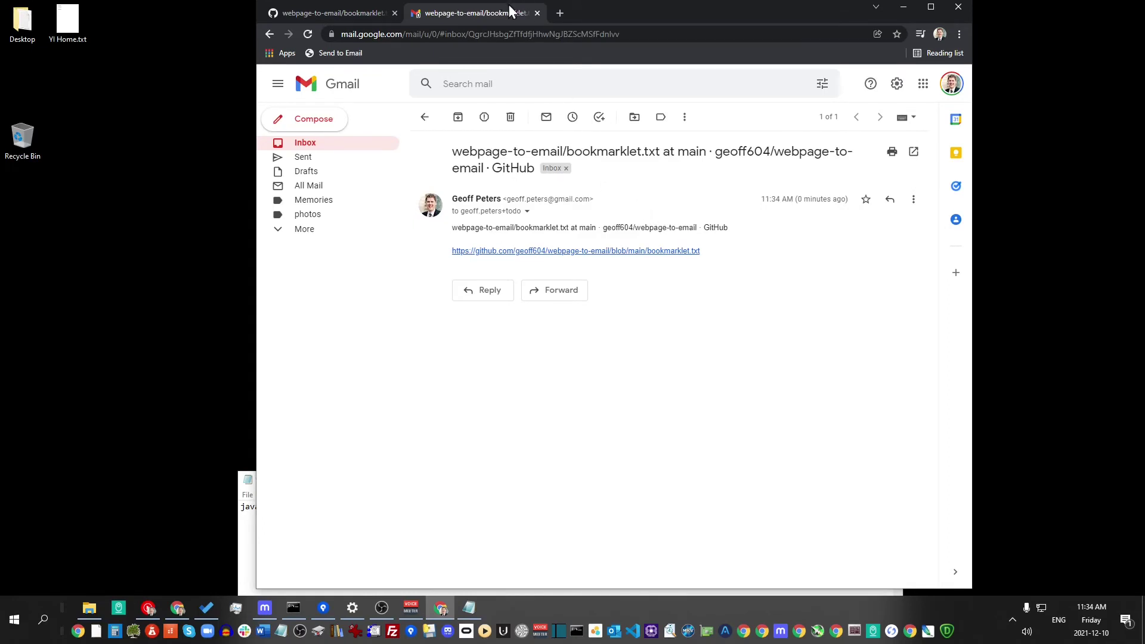
pyautogui.click(561, 13)
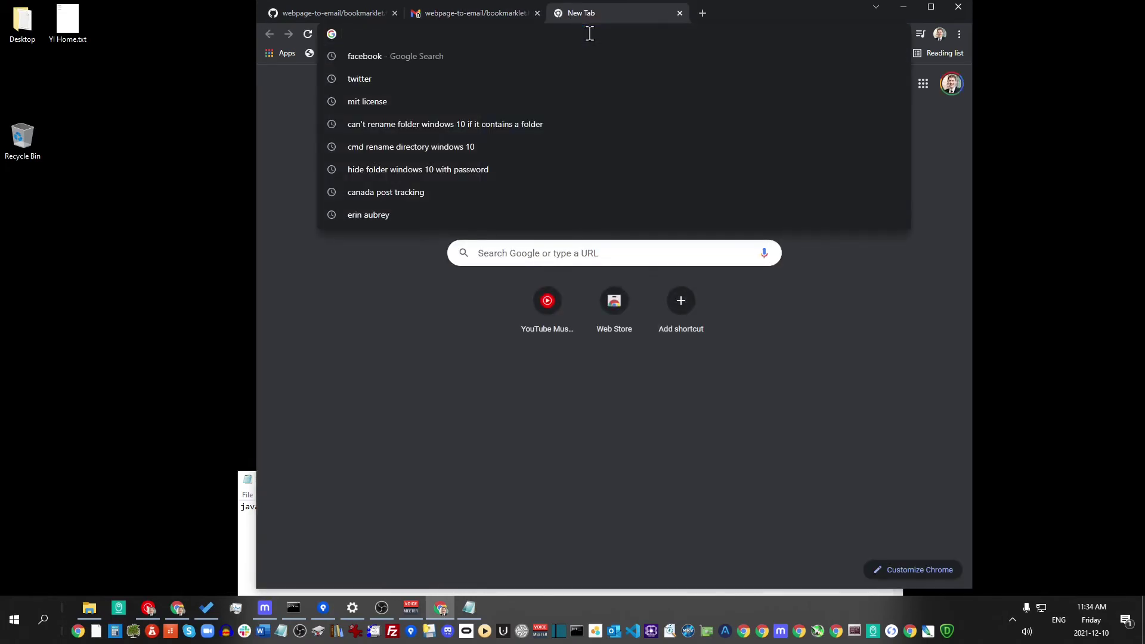
# Search the web for 'geoffmobile' and open the geoffmobile.com site
pyautogui.write('google.co')
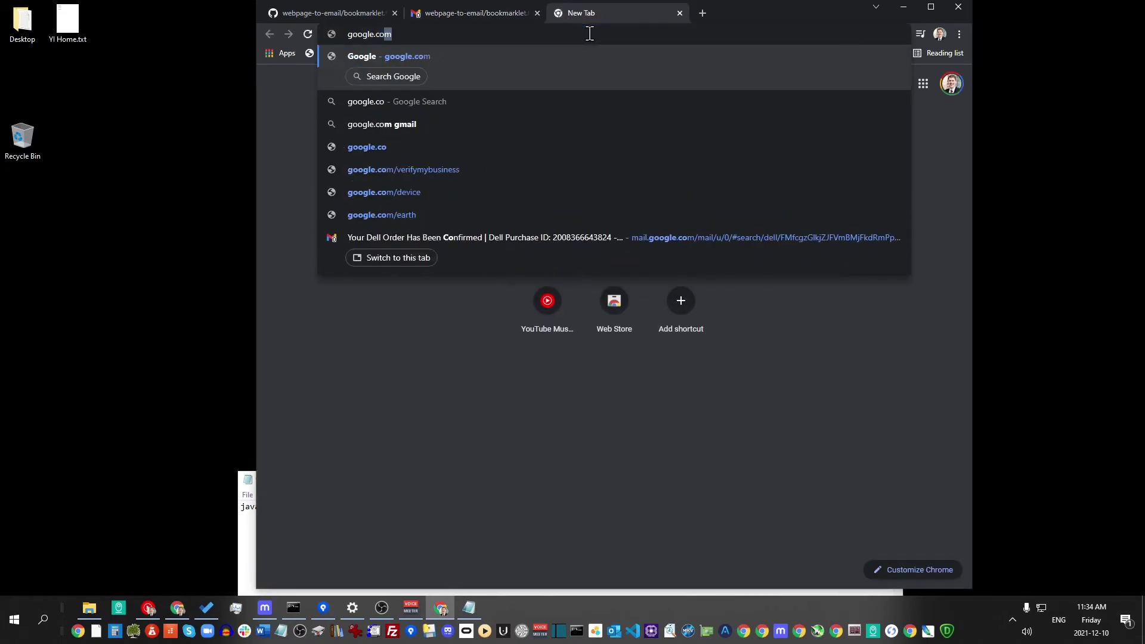
pyautogui.press('BackSpace')
pyautogui.press('BackSpace')
pyautogui.press('BackSpace')
pyautogui.press('BackSpace')
pyautogui.press('BackSpace')
pyautogui.press('BackSpace')
pyautogui.press('BackSpace')
pyautogui.press('BackSpace')
pyautogui.press('BackSpace')
pyautogui.press('BackSpace')
pyautogui.write('g')
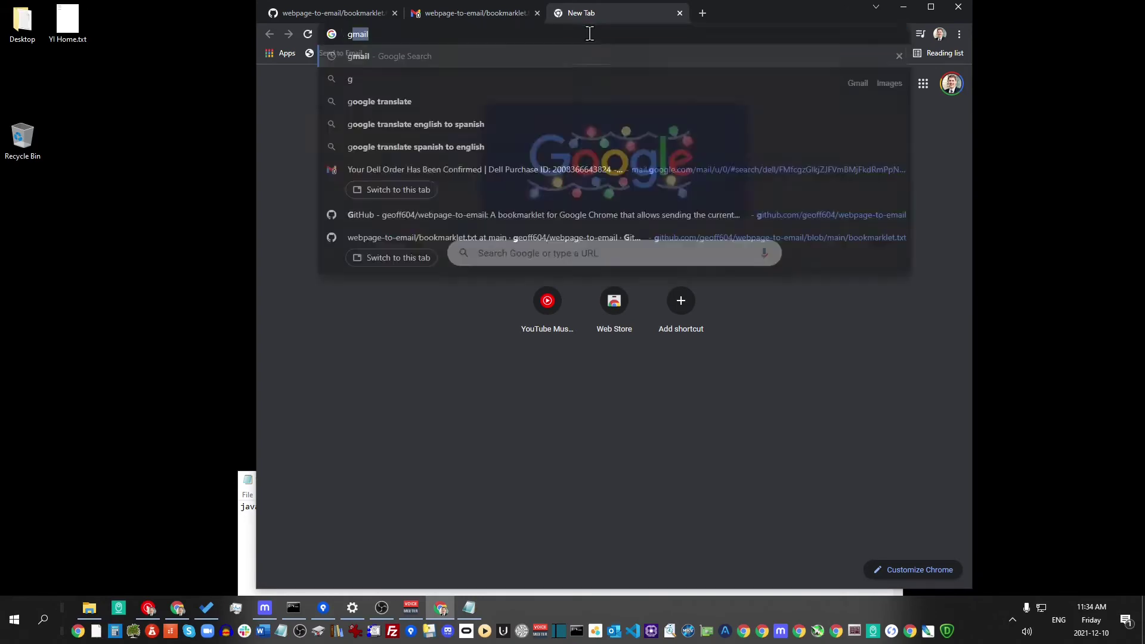
pyautogui.write('eoffmobile')
pyautogui.press('Return')
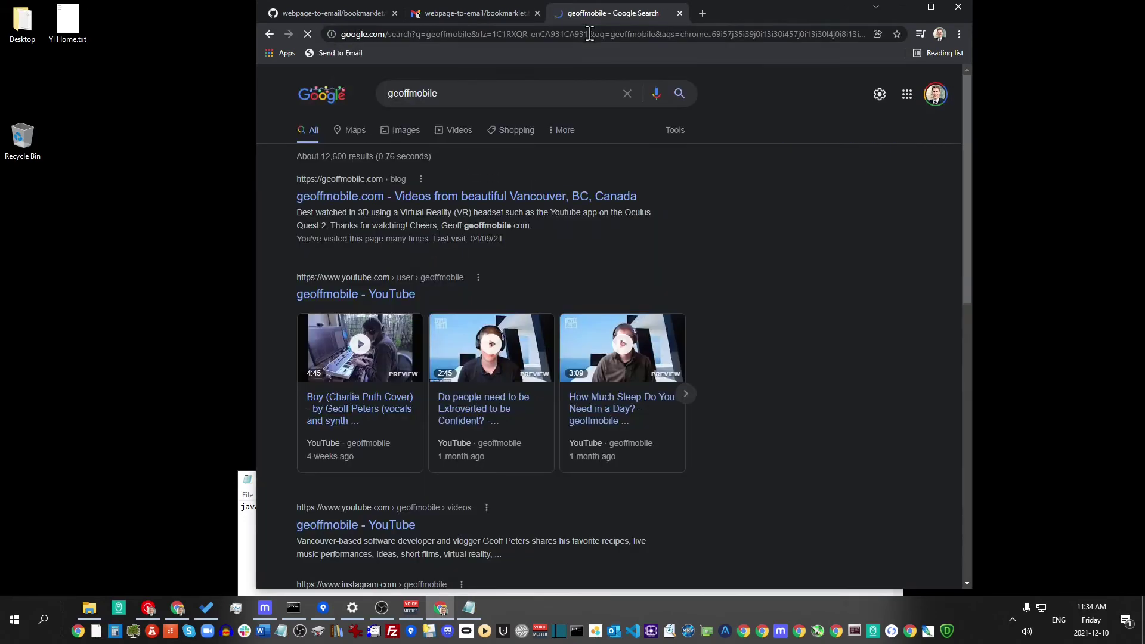
pyautogui.click(374, 199)
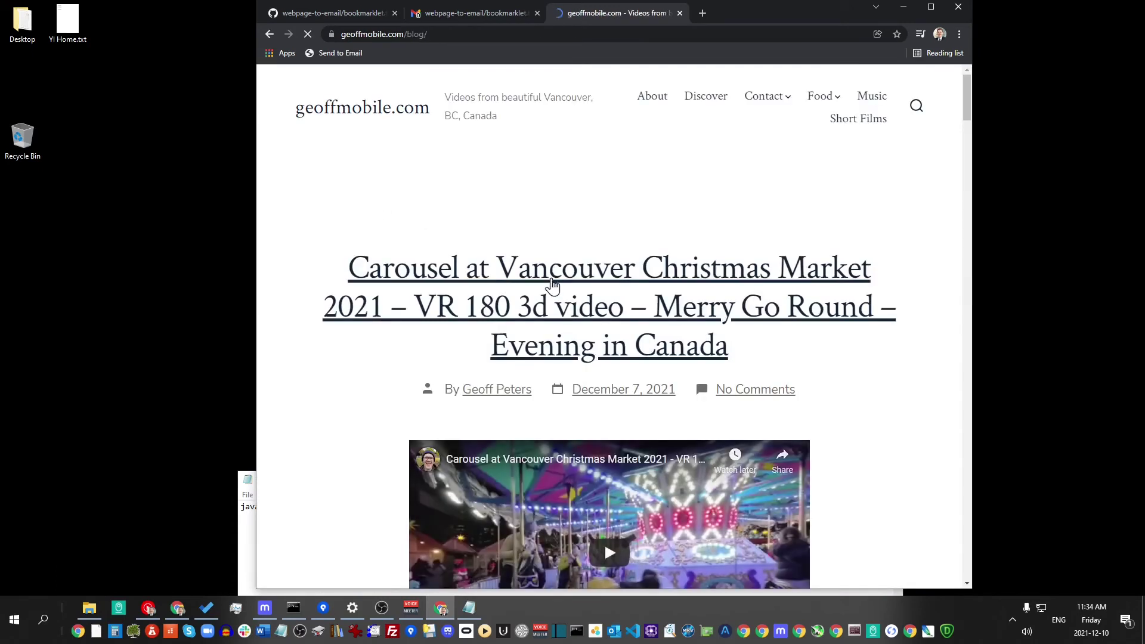
# Open the Carousel at Vancouver Christmas Market post, close the ad, and run Send to Email
pyautogui.click(552, 278)
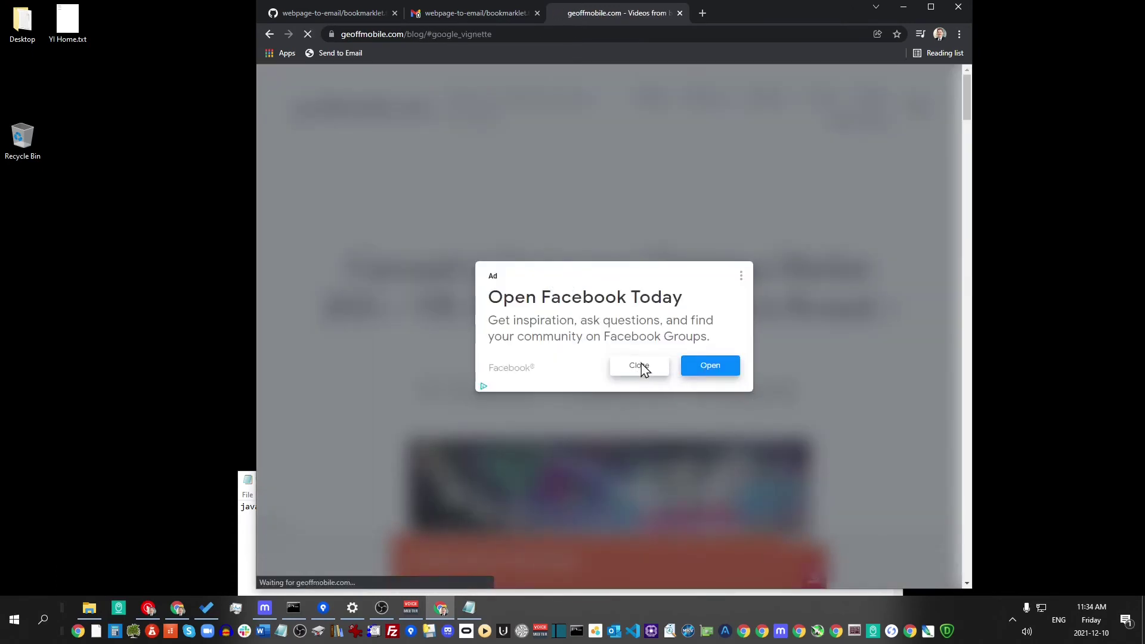
pyautogui.click(639, 366)
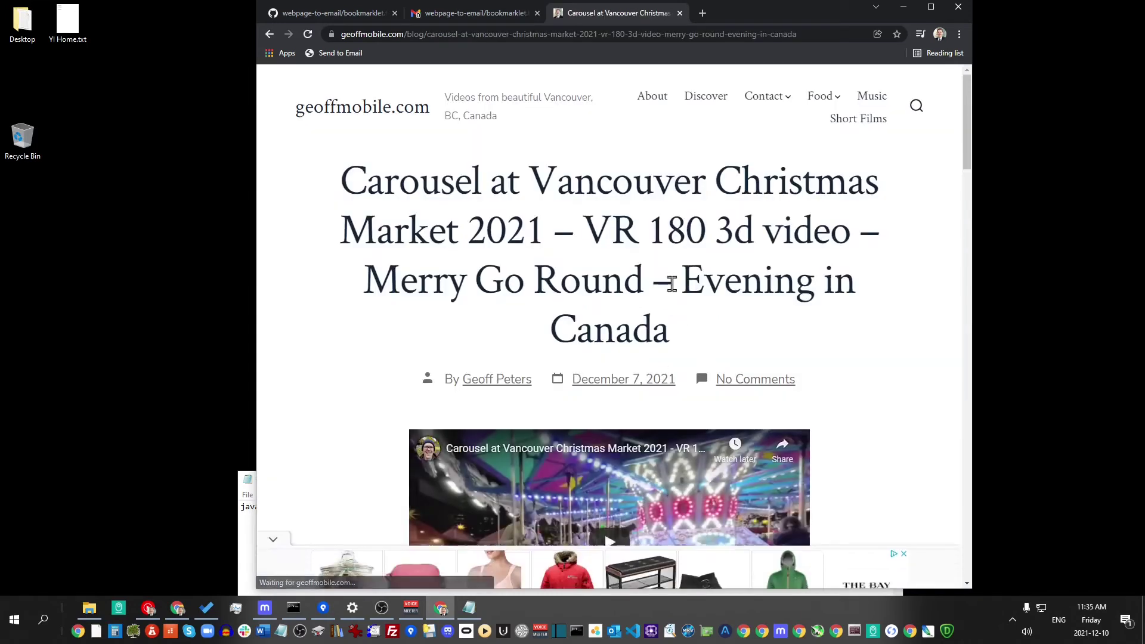
pyautogui.click(340, 52)
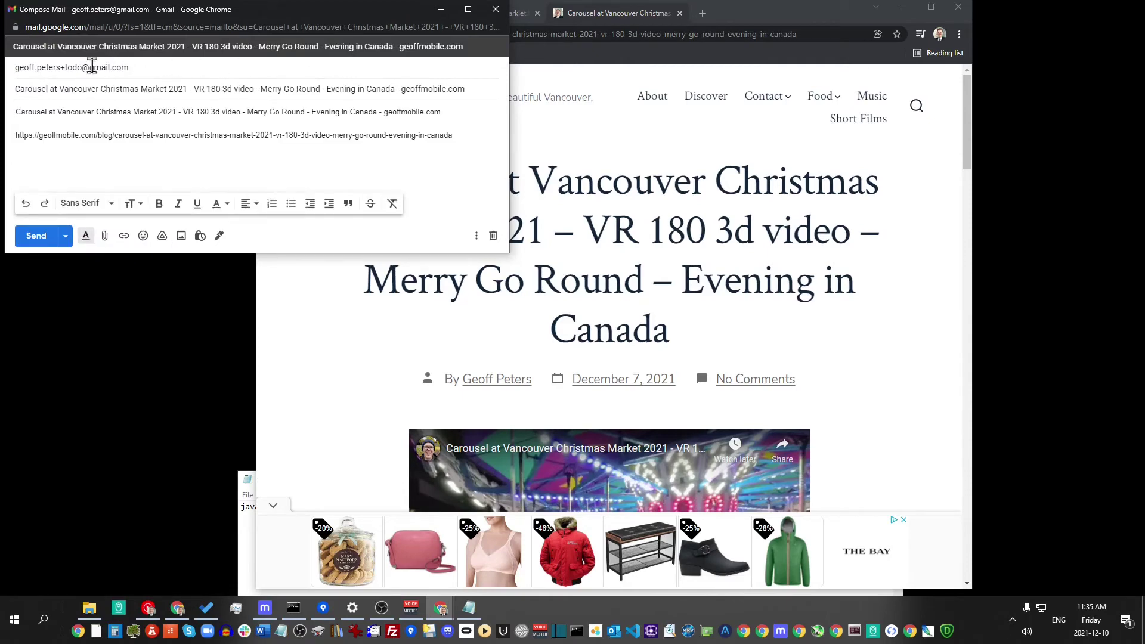
# Check the recipient and subject of the Carousel post email, send it, close the popup, and return to Gmail
pyautogui.click(152, 72)
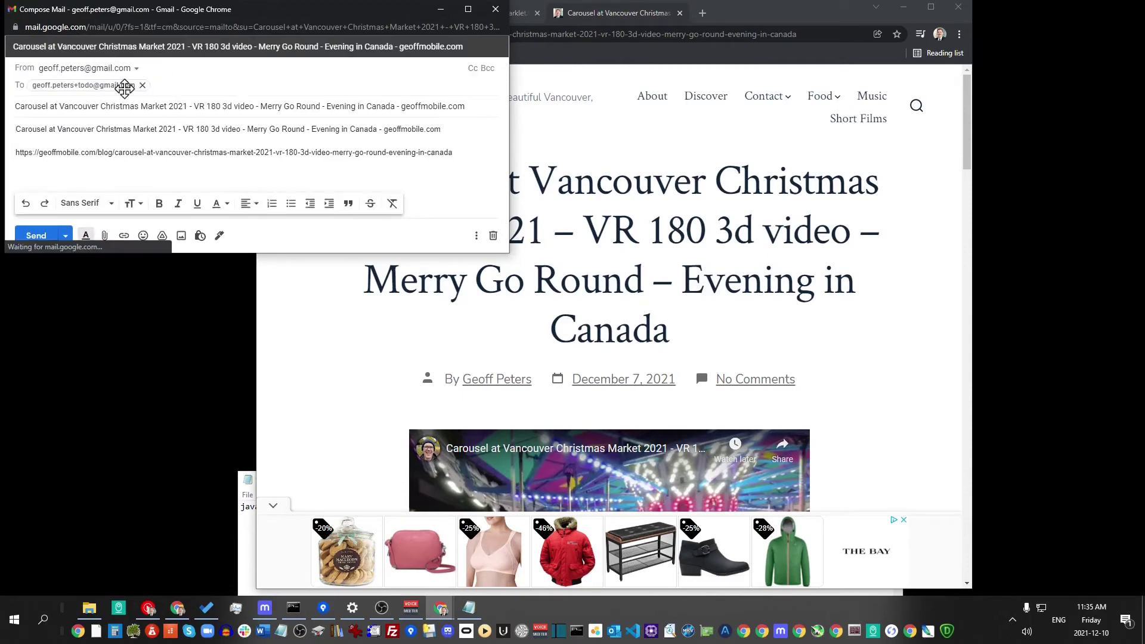
pyautogui.click(165, 106)
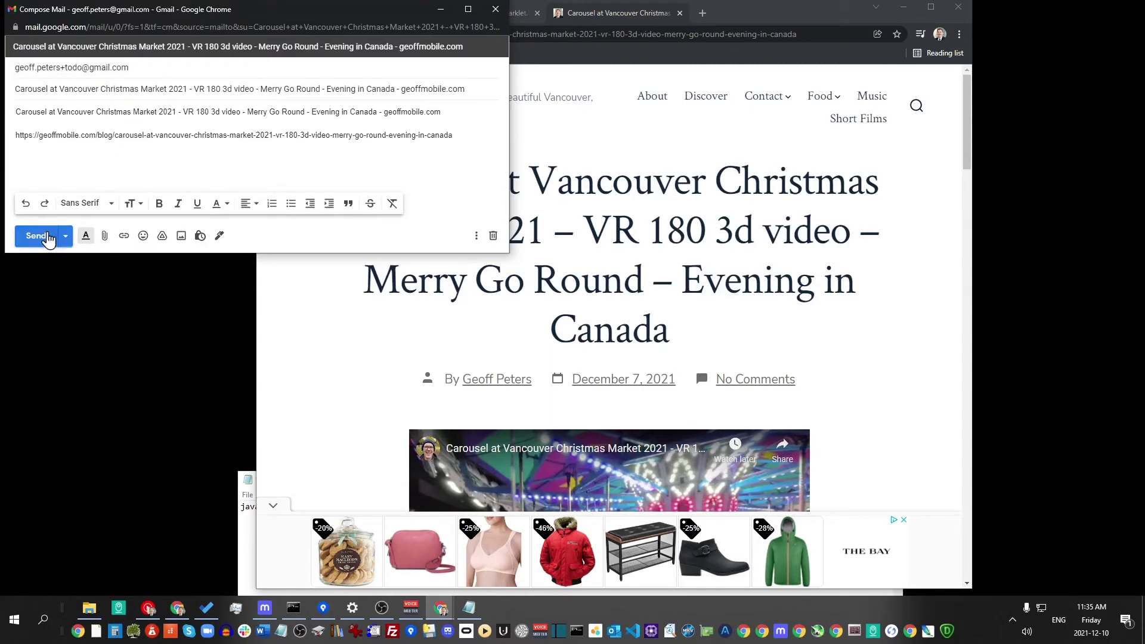
pyautogui.click(50, 237)
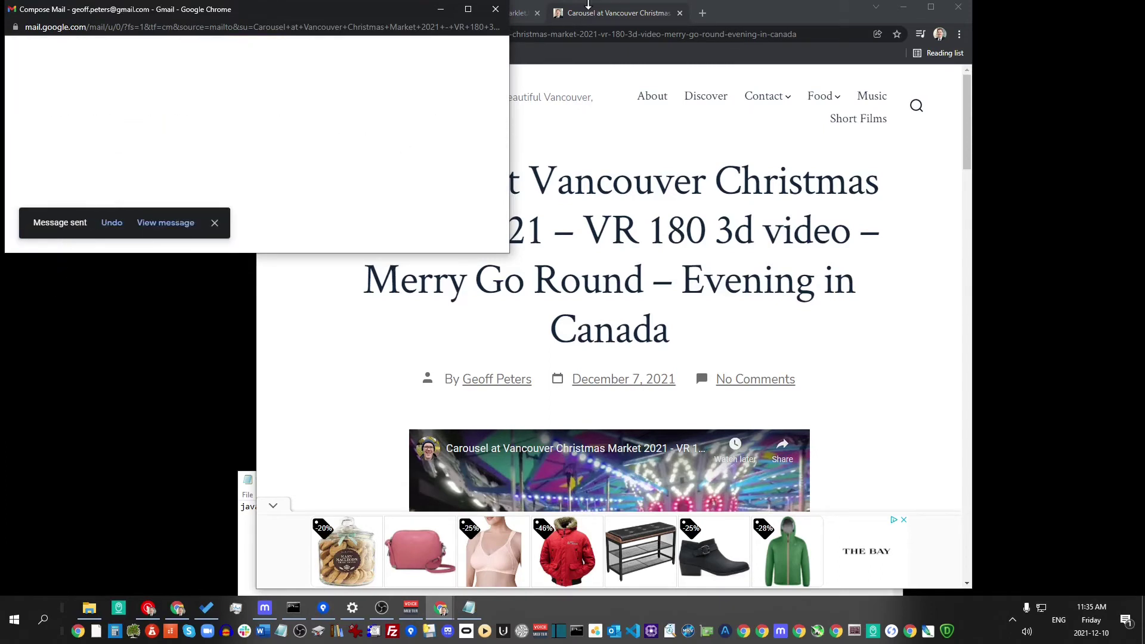
pyautogui.click(496, 8)
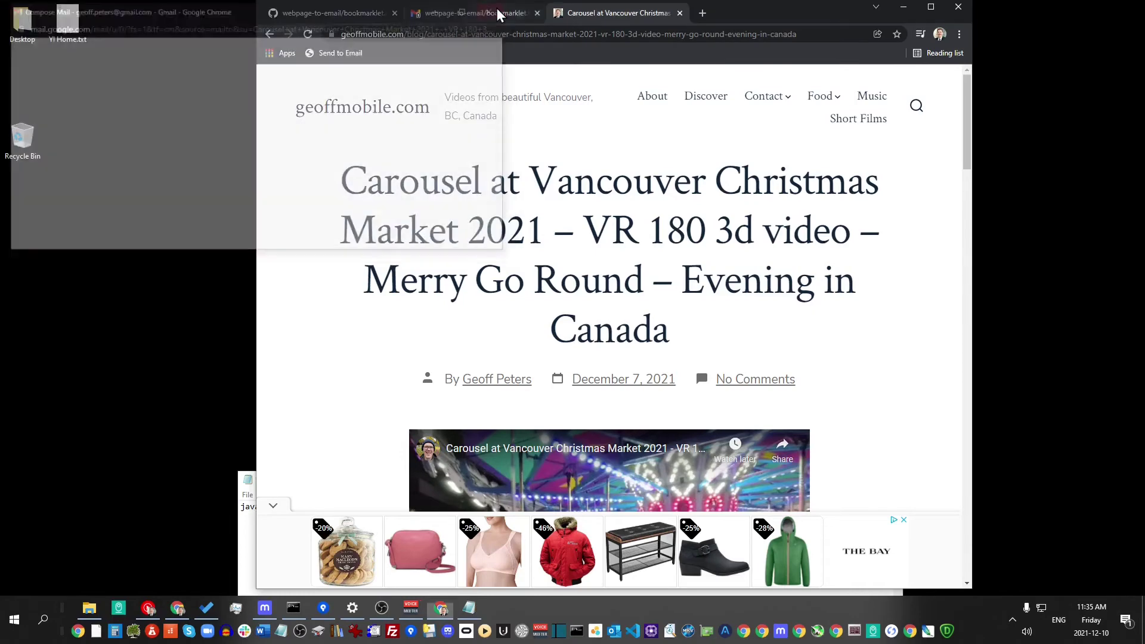
pyautogui.click(446, 13)
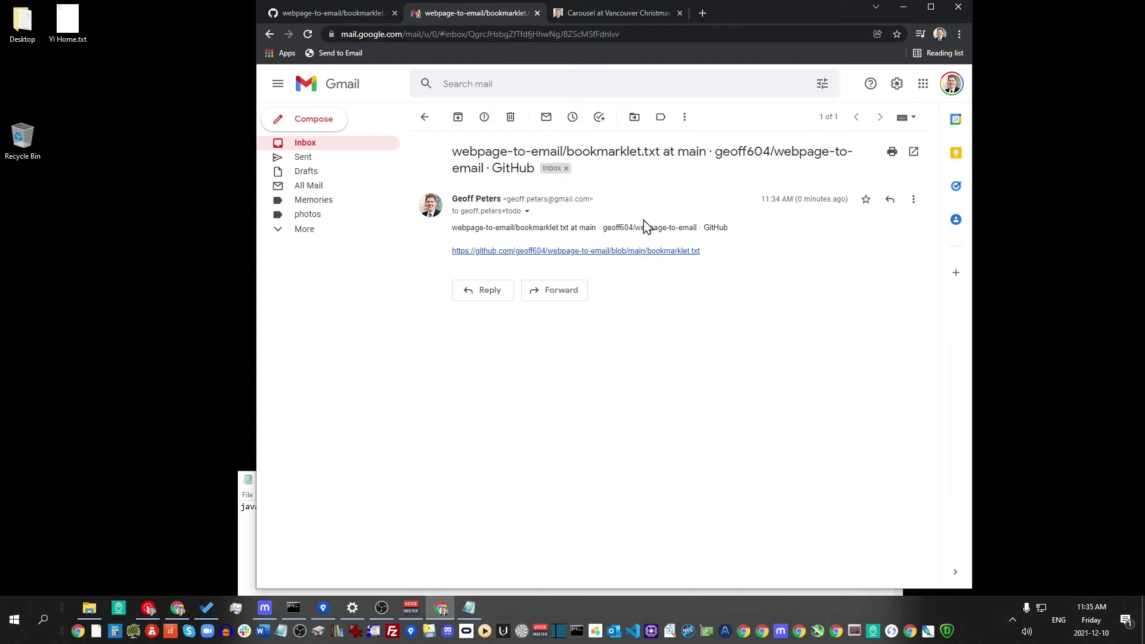
# Use the Send to Email bookmarklet to mail the open Gmail message's title and link, then close the popup
pyautogui.click(328, 54)
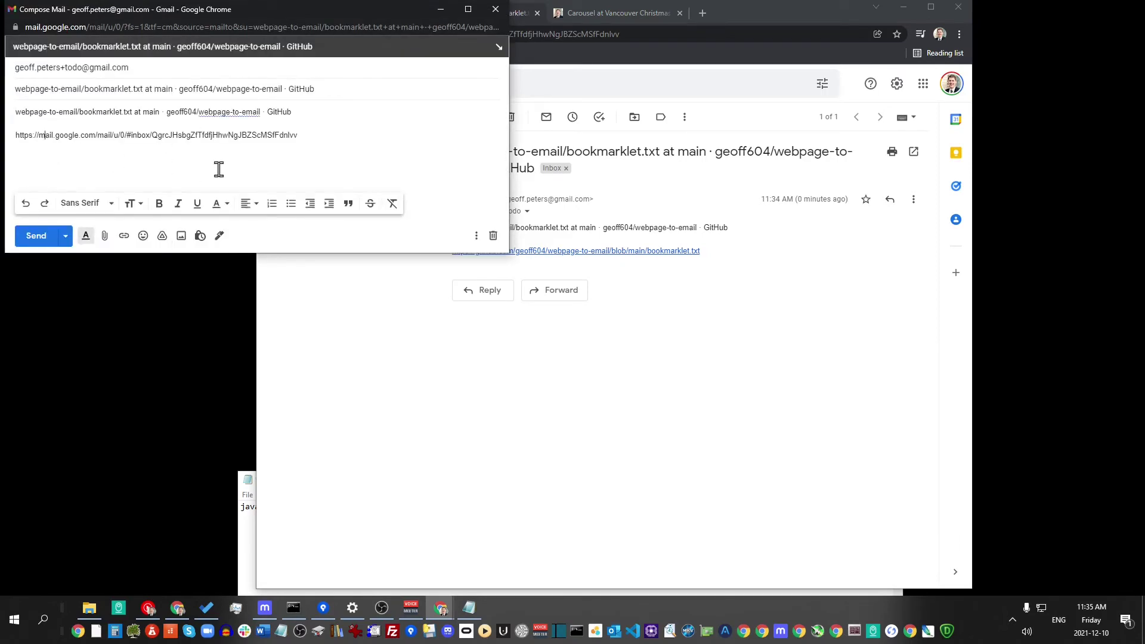
pyautogui.click(315, 151)
pyautogui.click(35, 235)
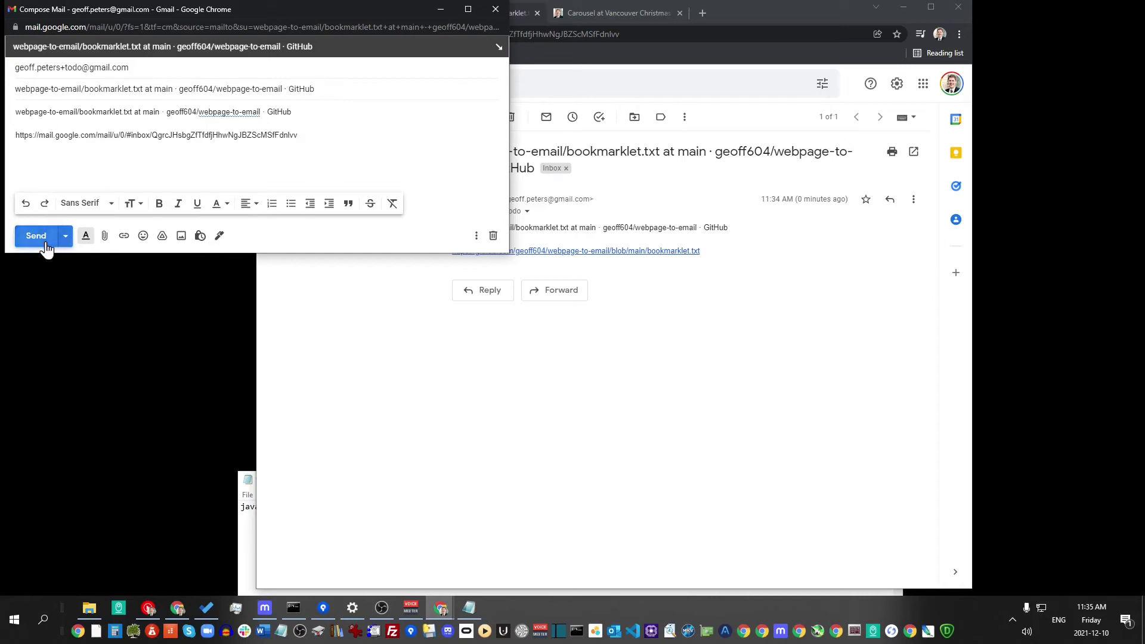
pyautogui.click(496, 11)
# Refresh the inbox and read the Carousel test email
pyautogui.click(299, 145)
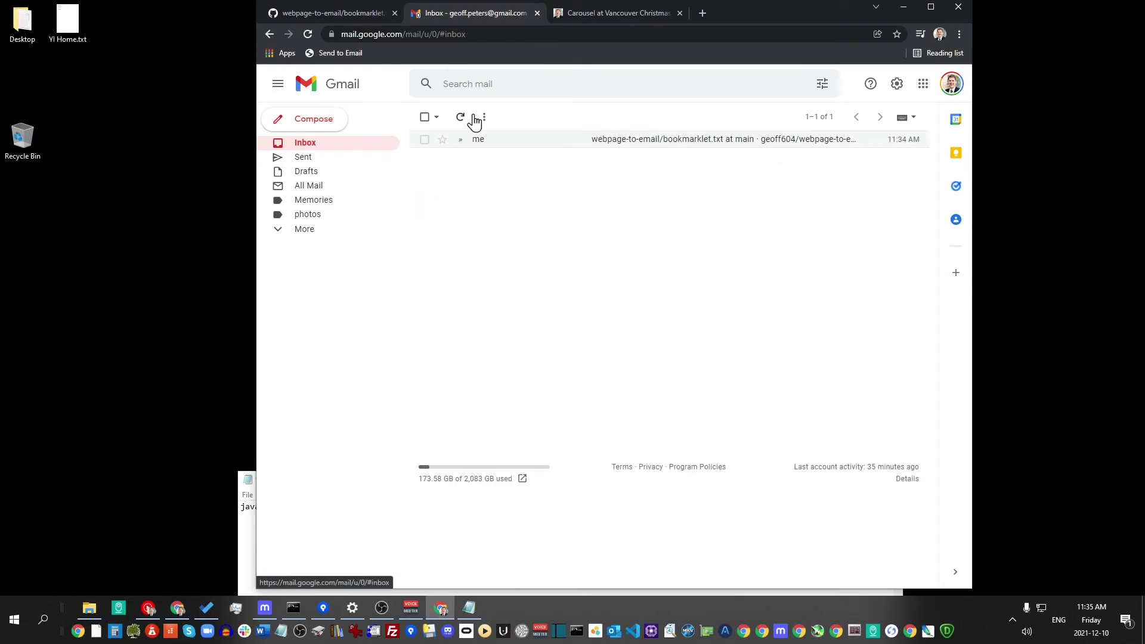
pyautogui.click(463, 119)
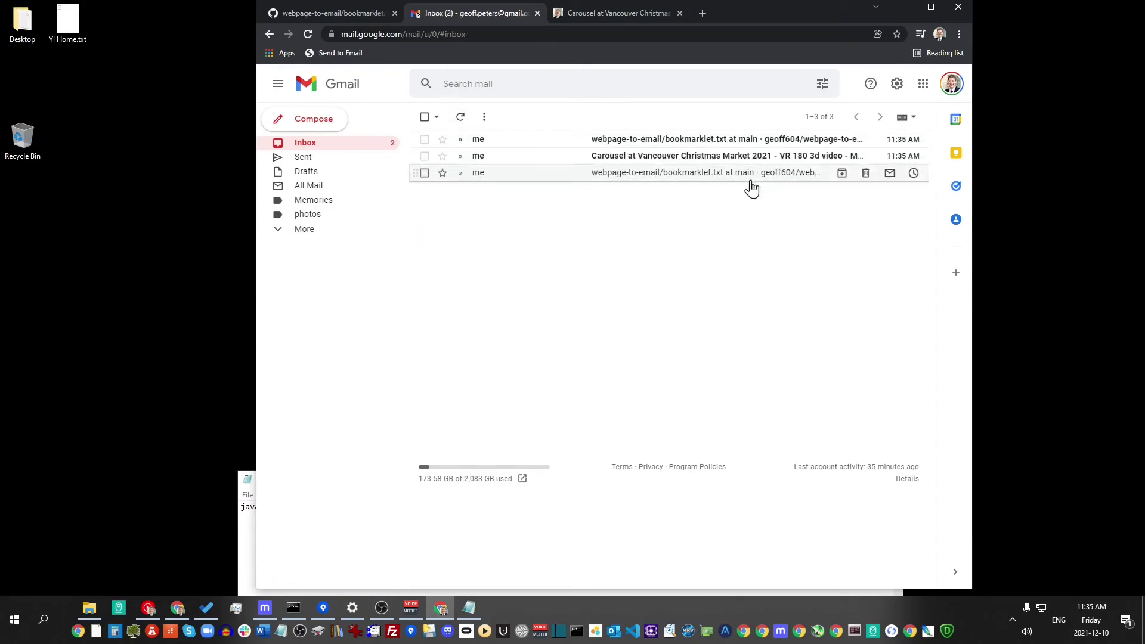
pyautogui.click(641, 162)
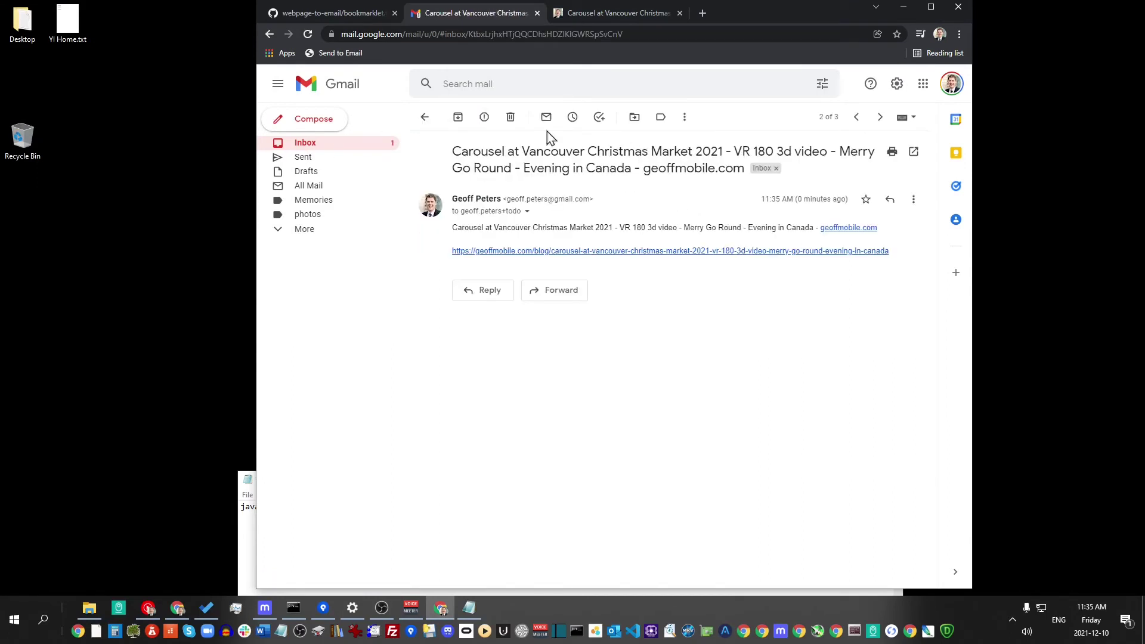
# Open the newest webpage-to-email message and follow its link back to the bookmarklet.txt email
pyautogui.click(426, 117)
pyautogui.click(628, 138)
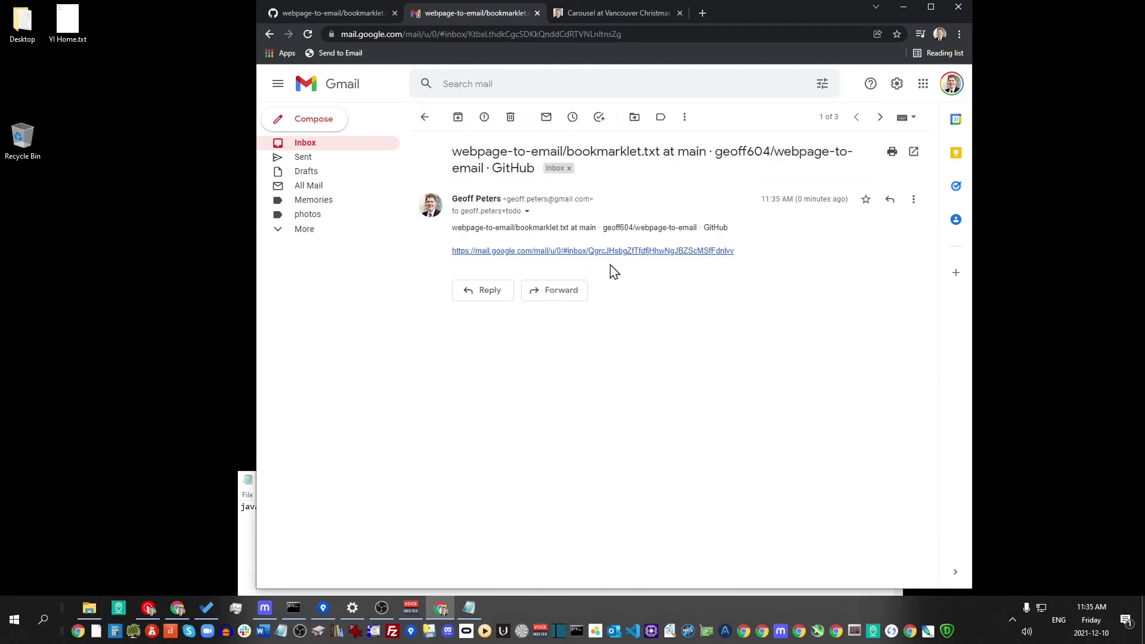
pyautogui.click(578, 251)
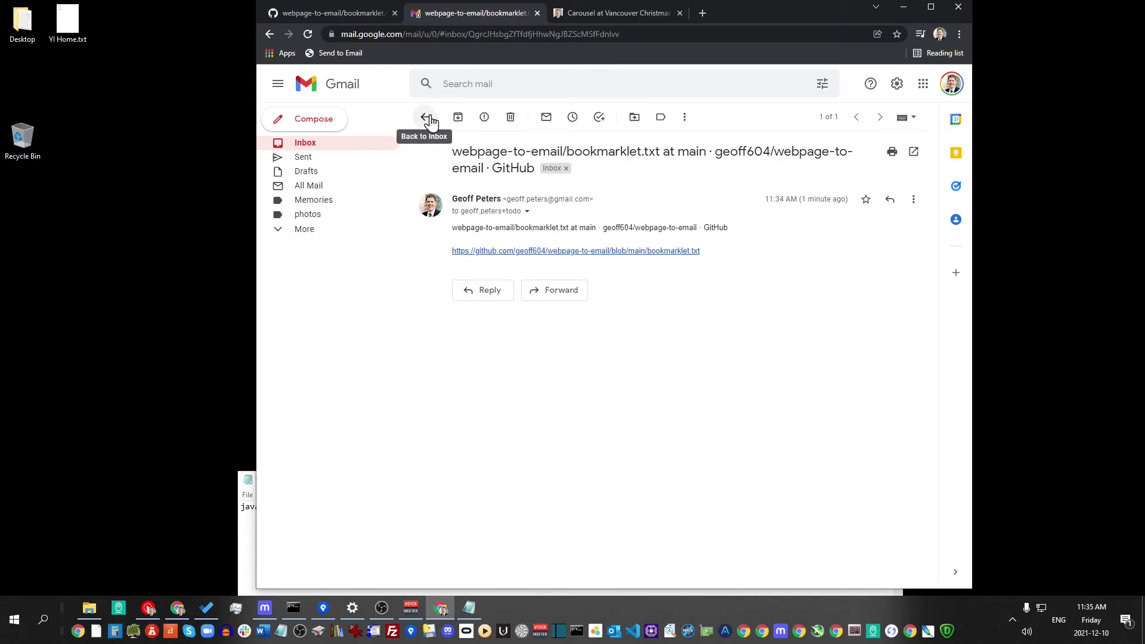
pyautogui.press('super')
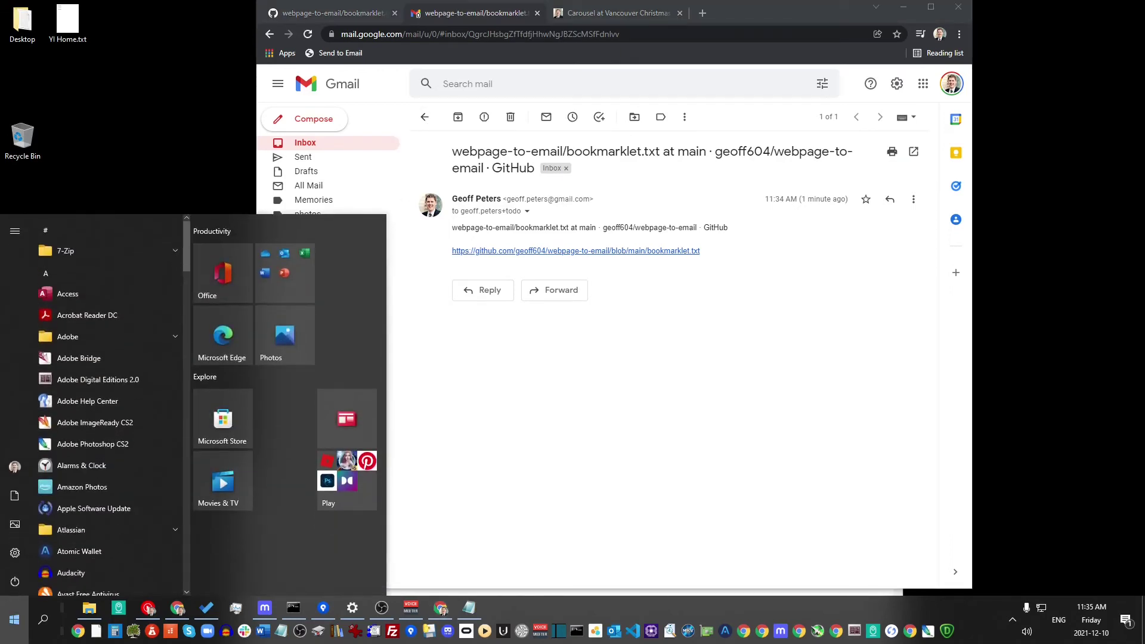
pyautogui.write('email')
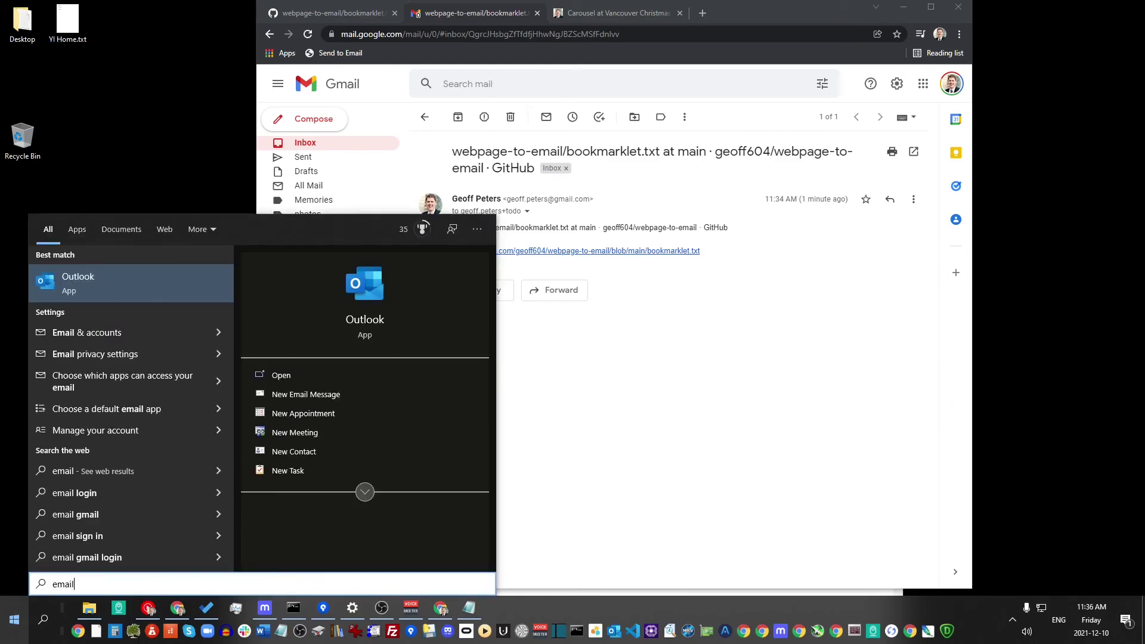
pyautogui.click(88, 410)
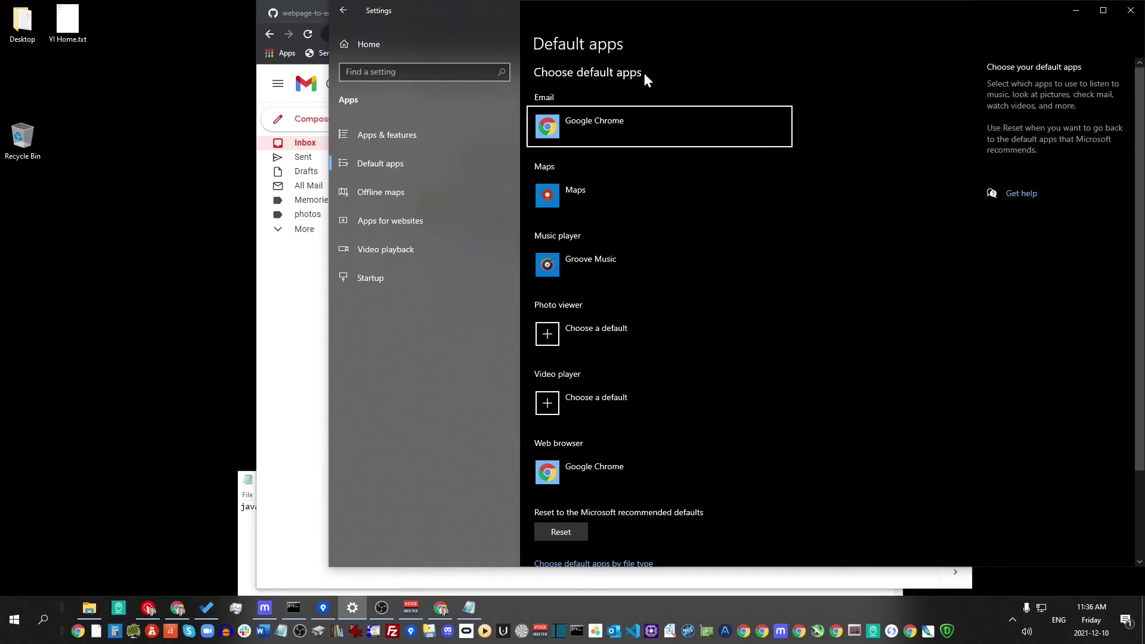
pyautogui.click(631, 128)
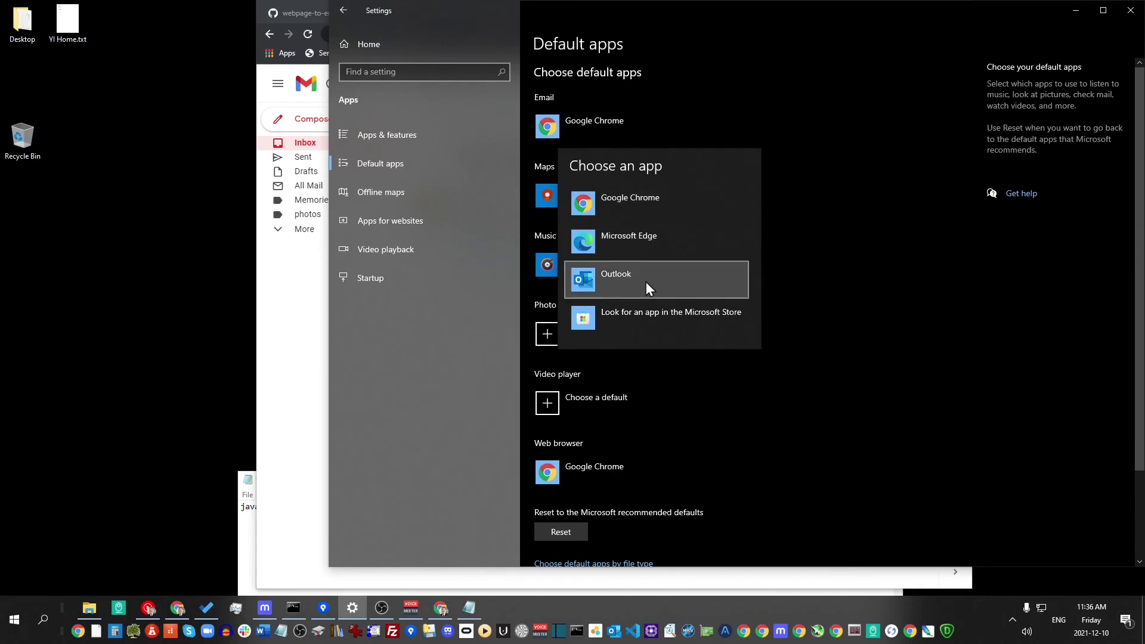
pyautogui.click(828, 148)
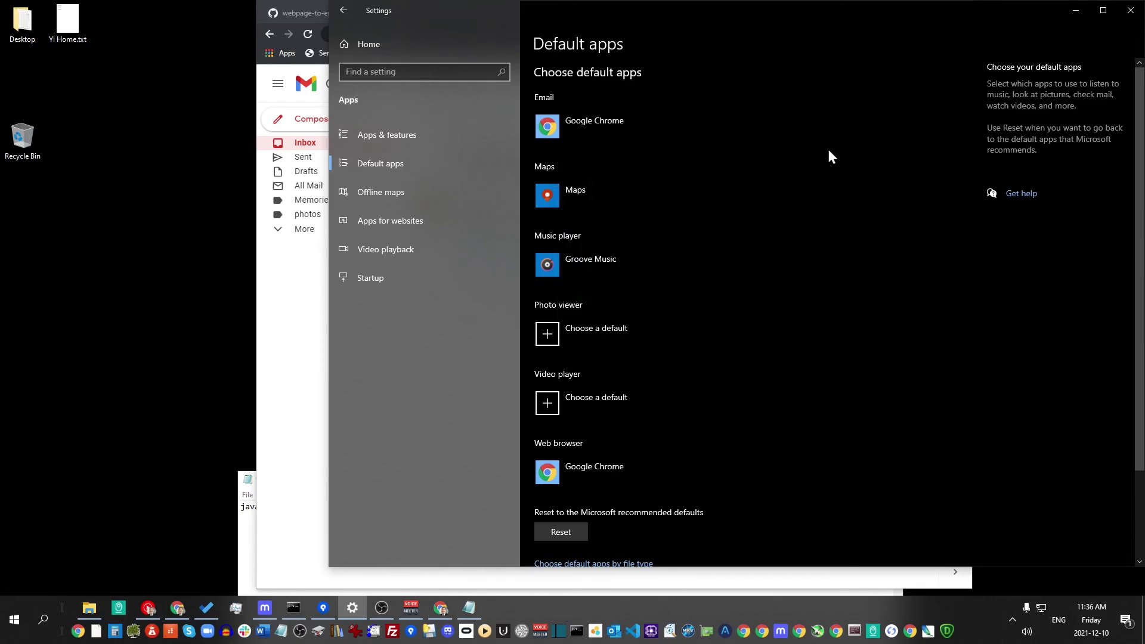
pyautogui.click(14, 620)
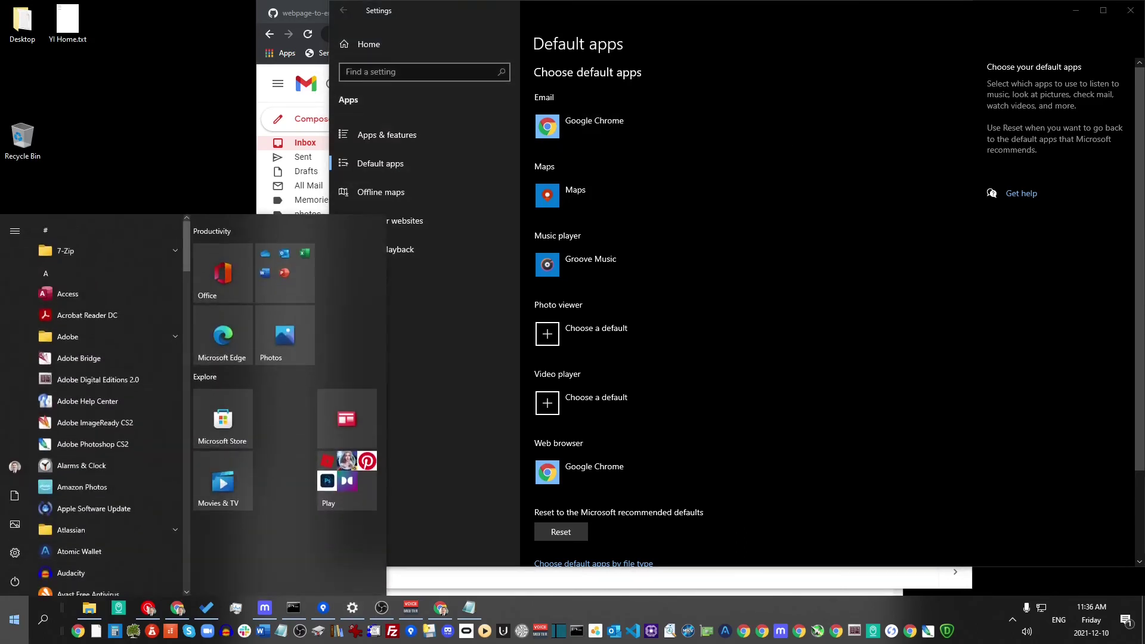
pyautogui.write('d')
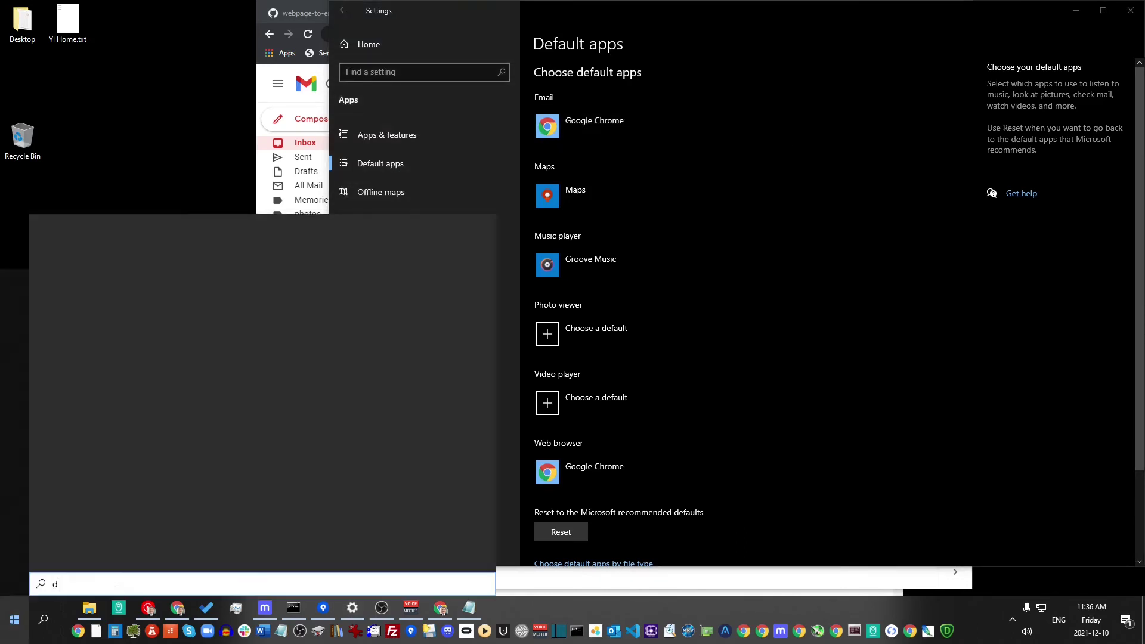
pyautogui.write('efault email')
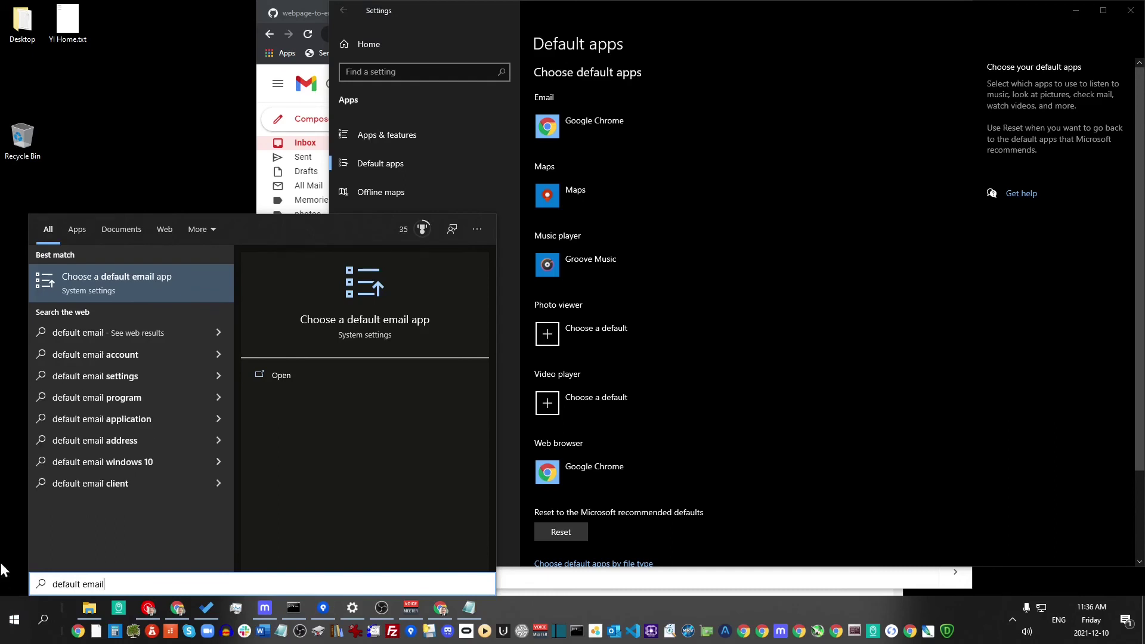
pyautogui.click(144, 285)
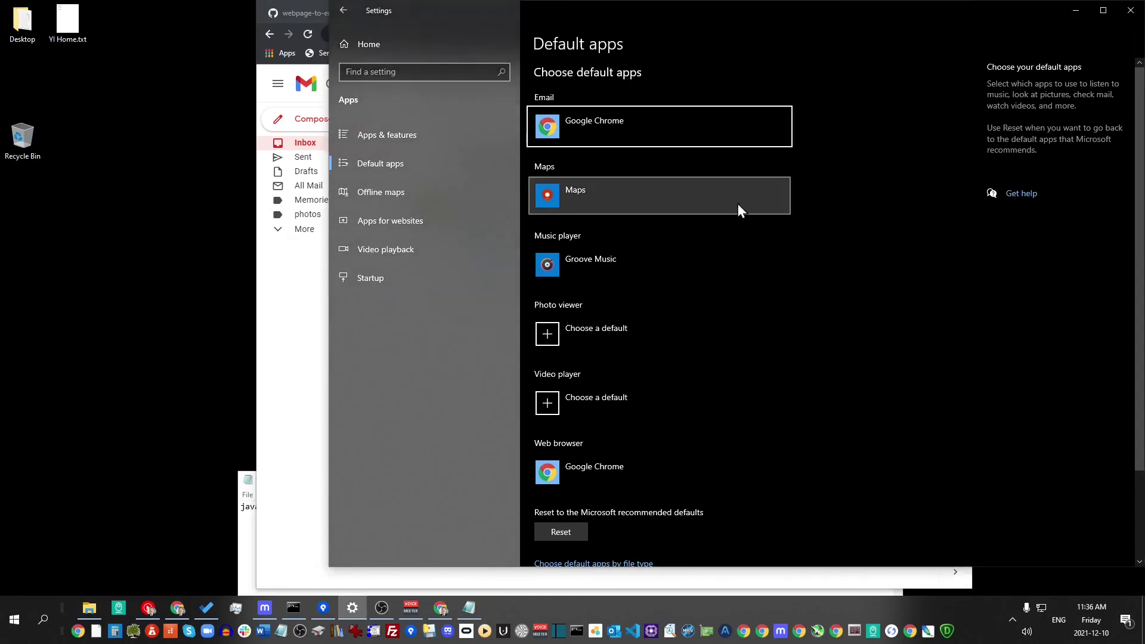
pyautogui.click(1130, 10)
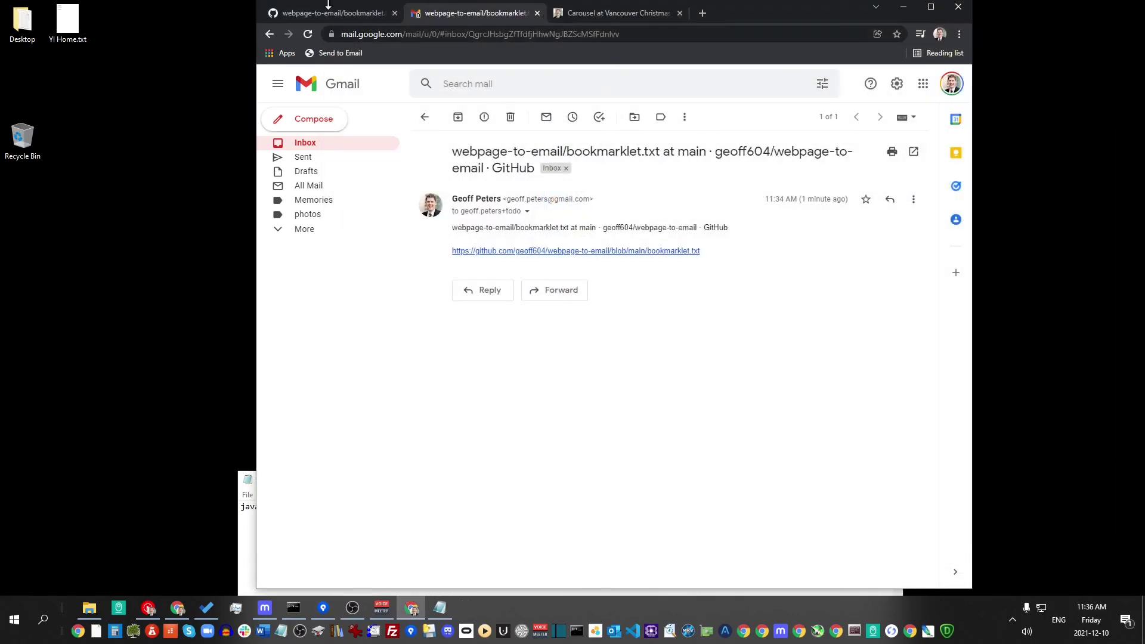
pyautogui.click(334, 13)
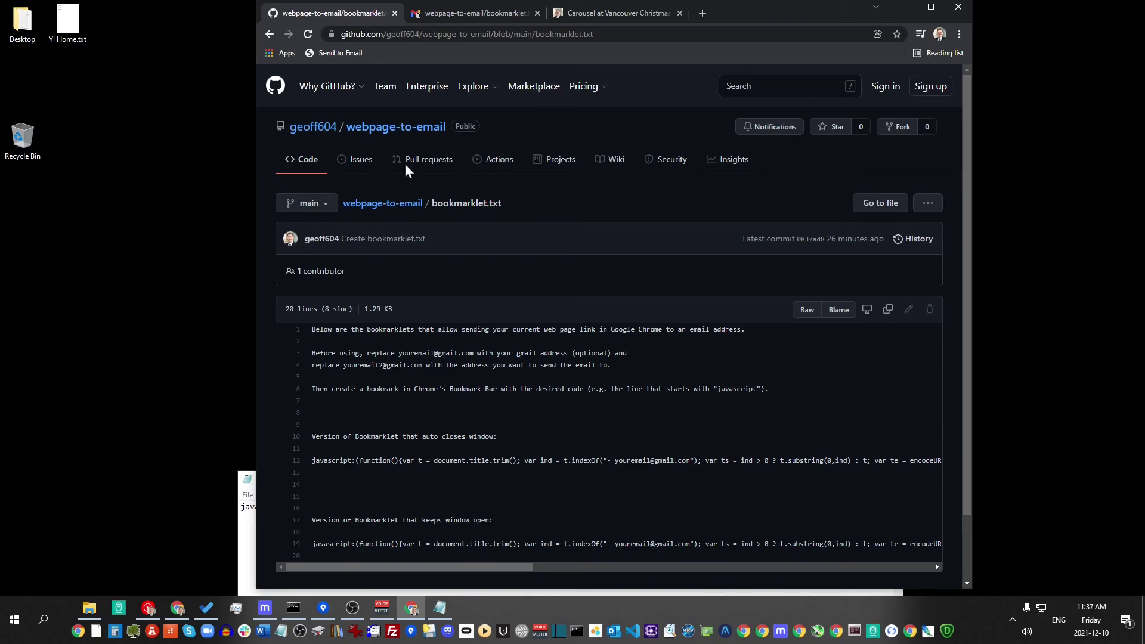
pyautogui.click(466, 12)
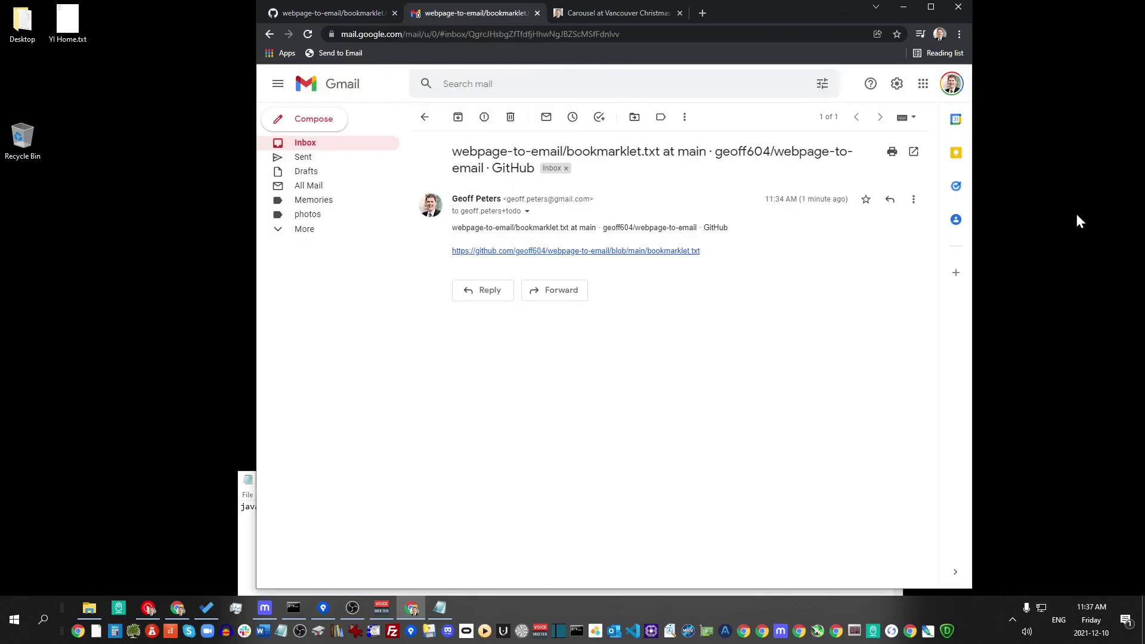
pyautogui.click(956, 186)
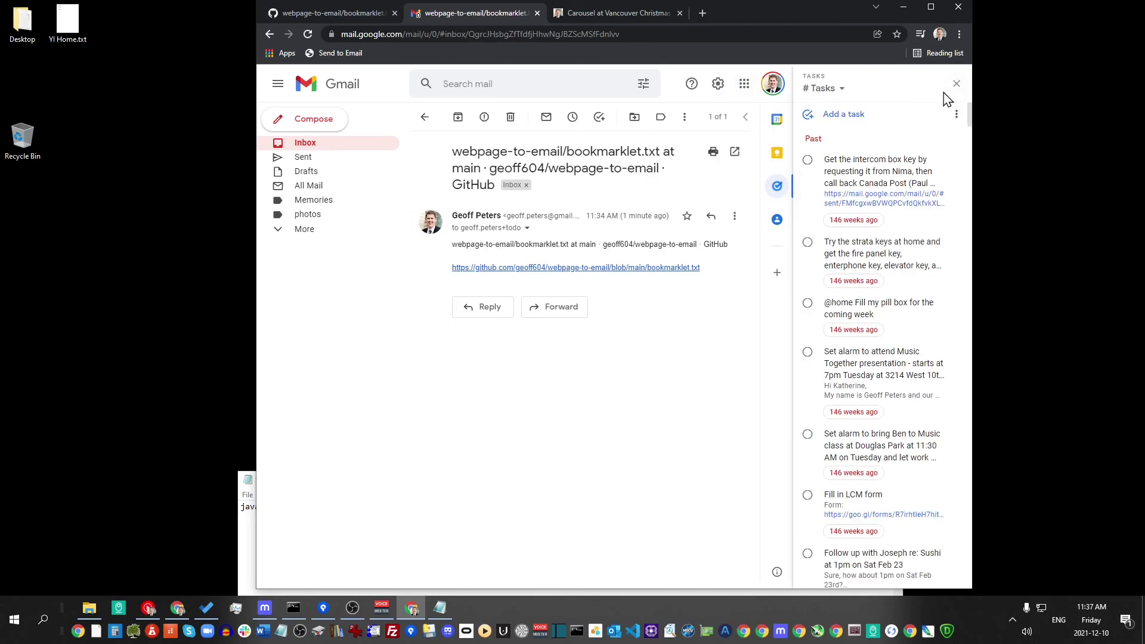
pyautogui.click(956, 84)
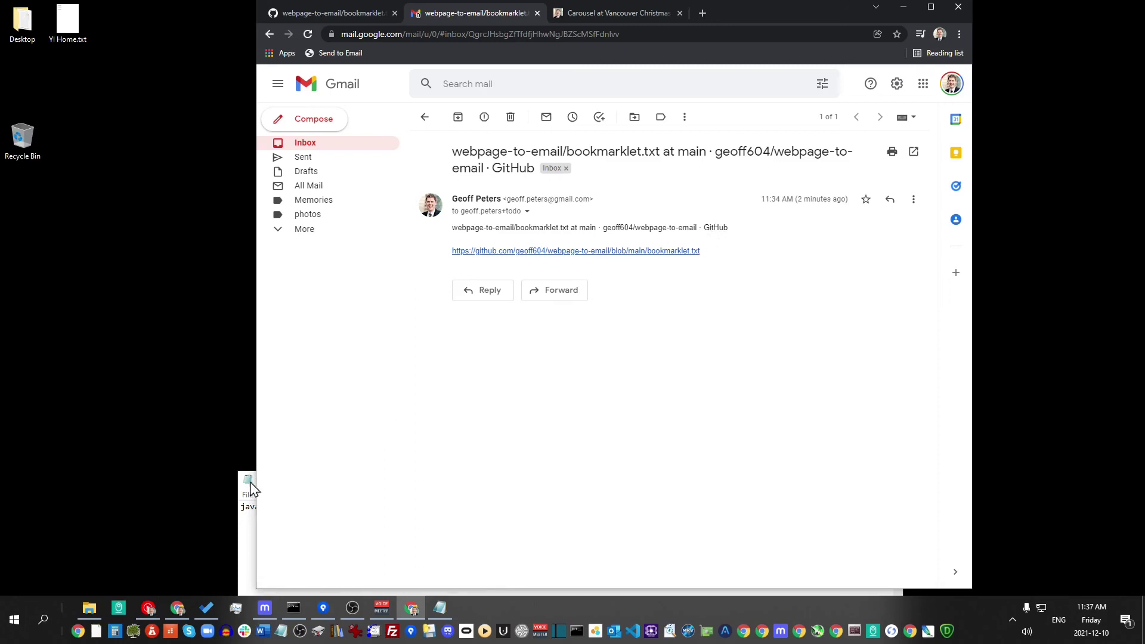
pyautogui.moveTo(380, 615)
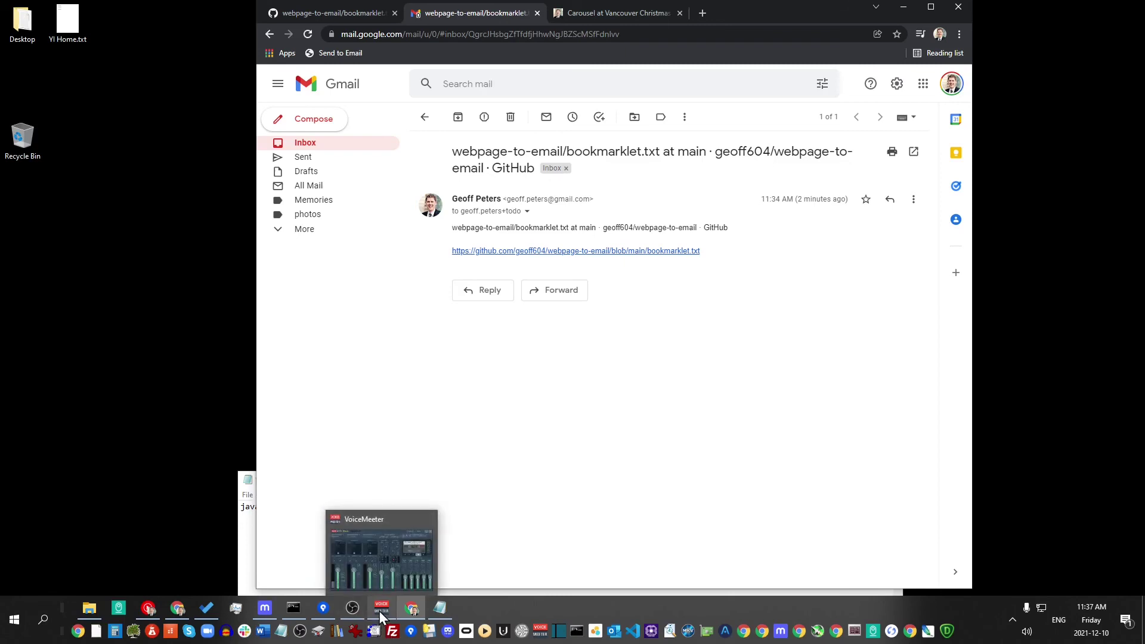